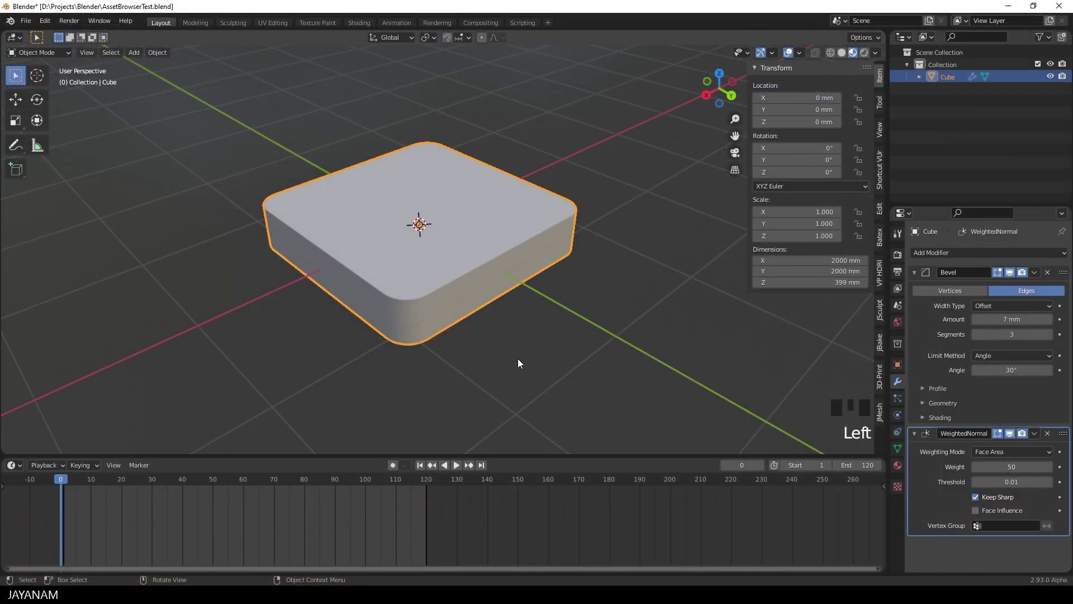
Step: Inspect the cube's mesh in Edit Mode, then replace the timeline with the Asset Browser
{"action": "middle_click_drag", "start_coordinate": [517, 364], "coordinate": [507, 318]}
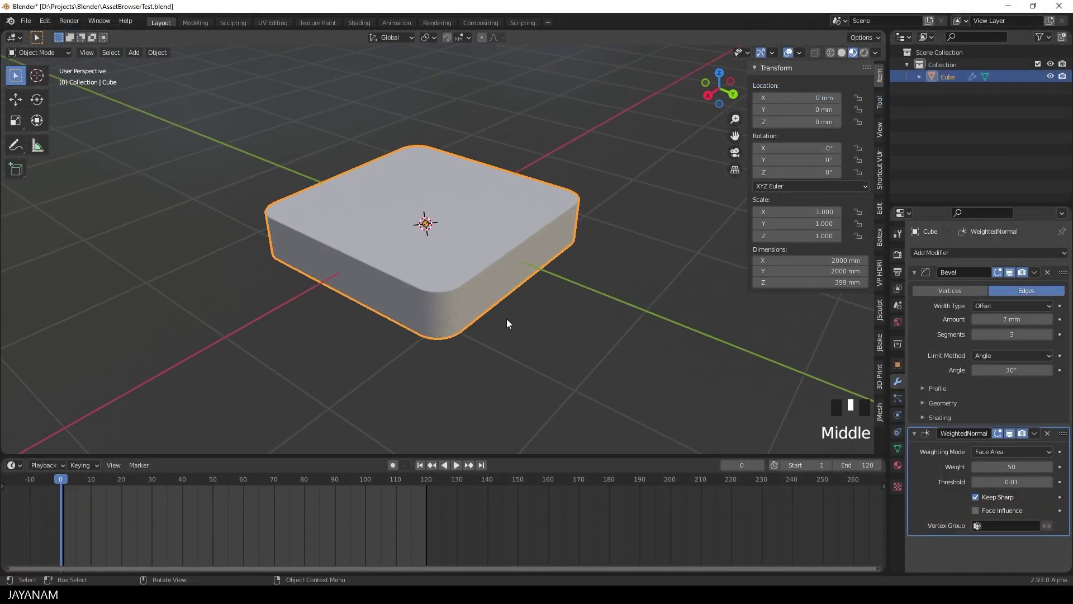
{"action": "left_click", "coordinate": [512, 294]}
{"action": "key", "text": "Tab"}
{"action": "middle_click_drag", "start_coordinate": [594, 347], "coordinate": [585, 353]}
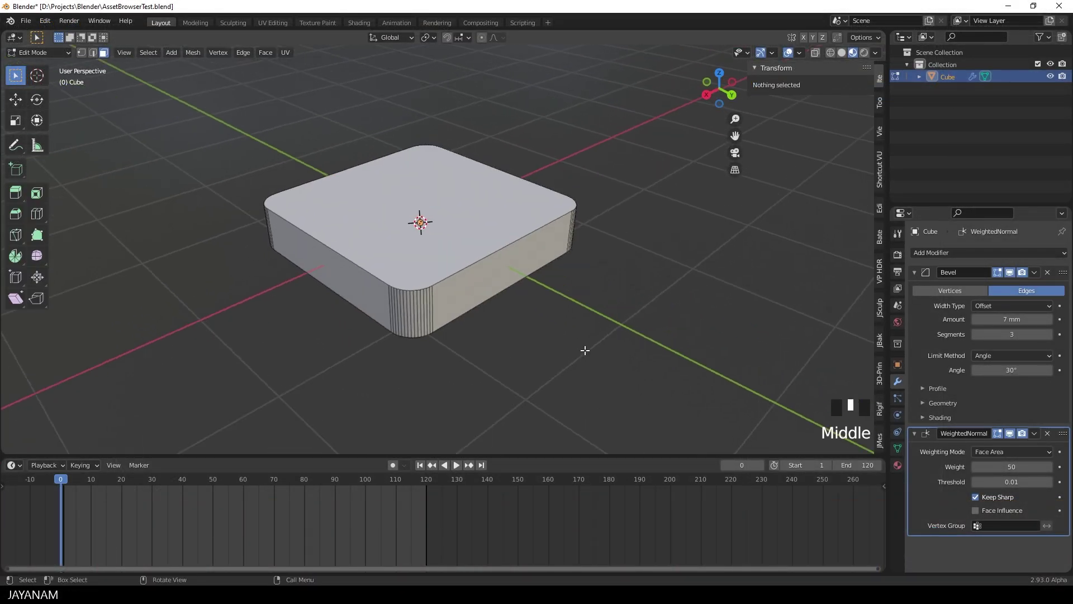
{"action": "key", "text": "Tab"}
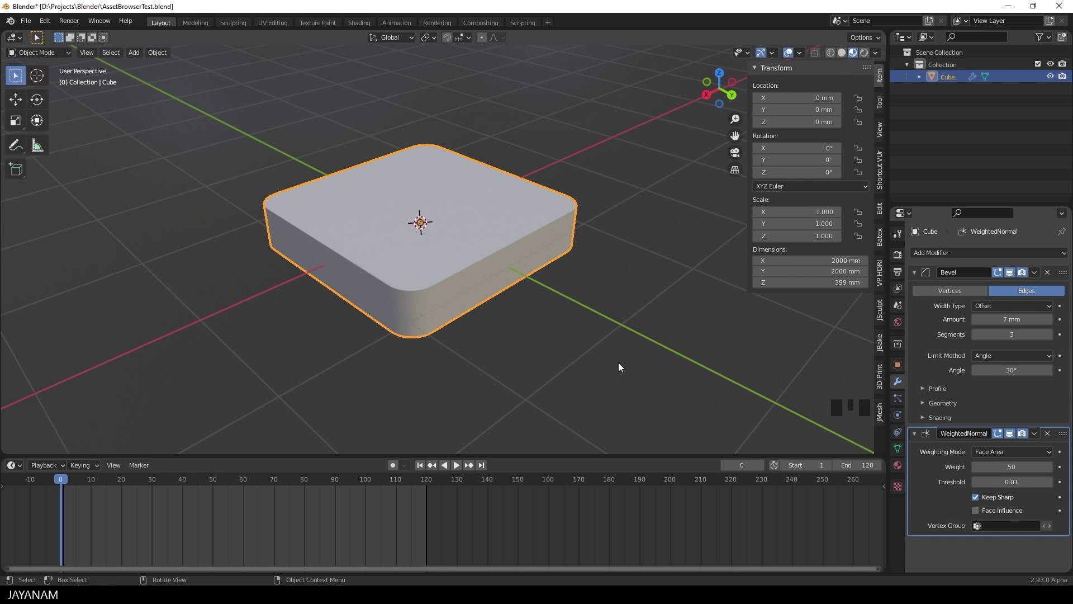
{"action": "left_click", "coordinate": [12, 466]}
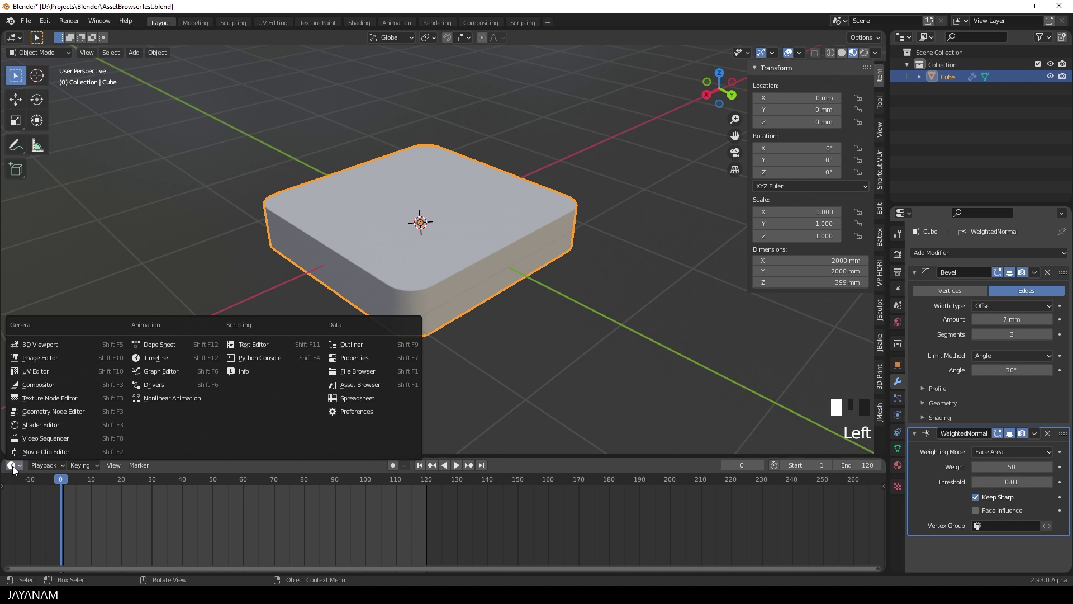
{"action": "left_click", "coordinate": [377, 387]}
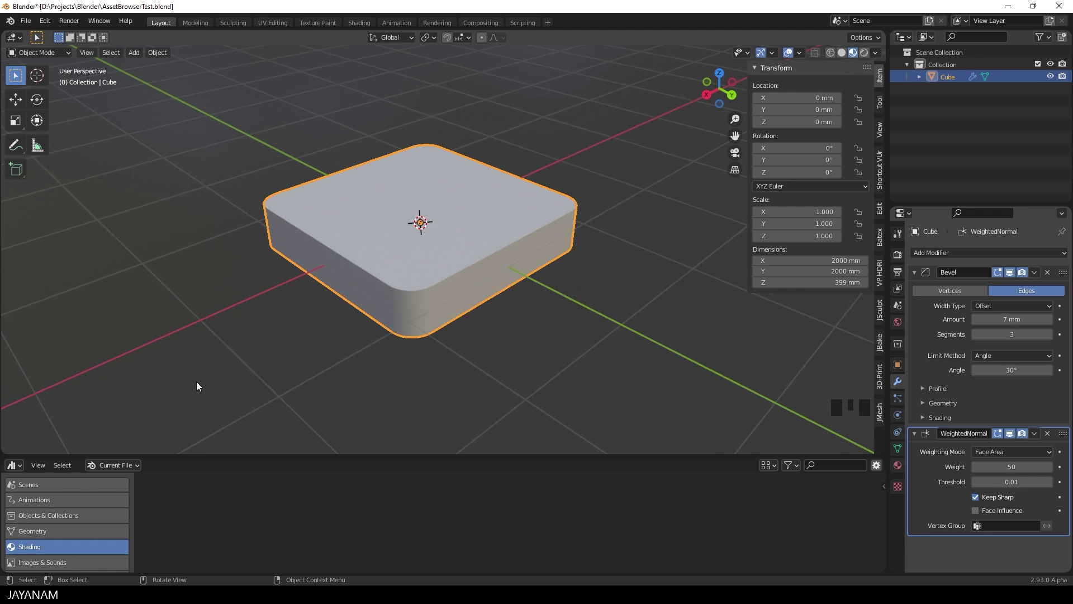
Step: Assign the existing matDark material to the cube and mark matDark as an asset
{"action": "left_click", "coordinate": [456, 271]}
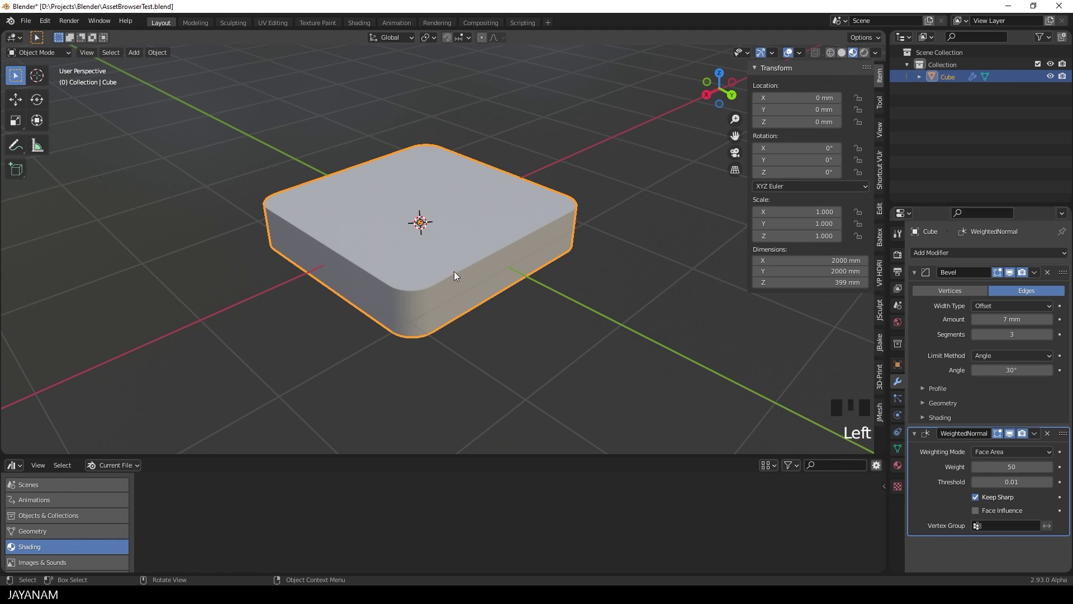
{"action": "left_click", "coordinate": [898, 465]}
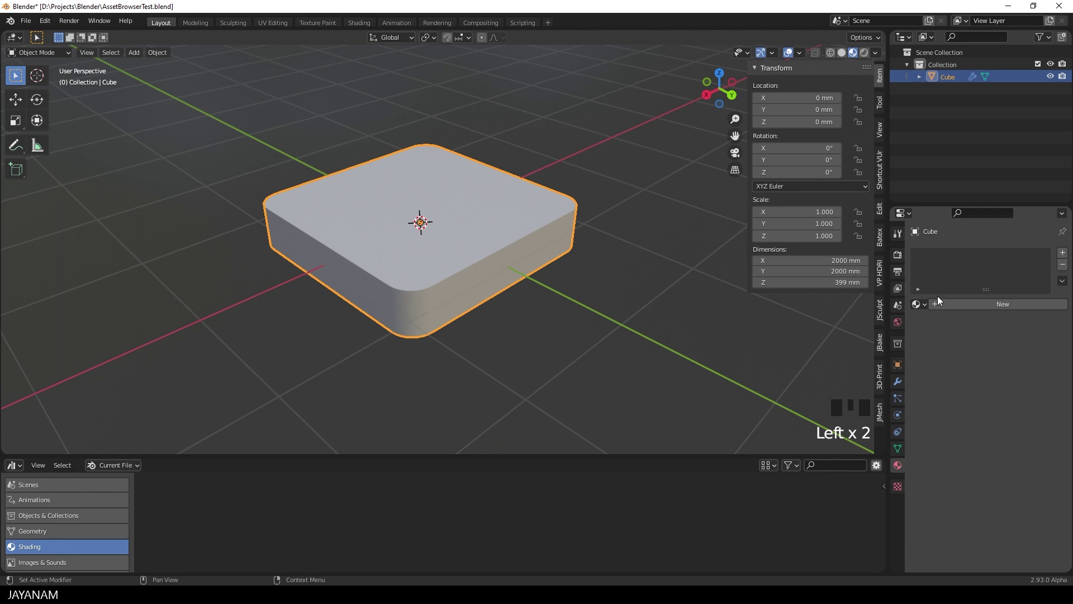
{"action": "left_click", "coordinate": [921, 303]}
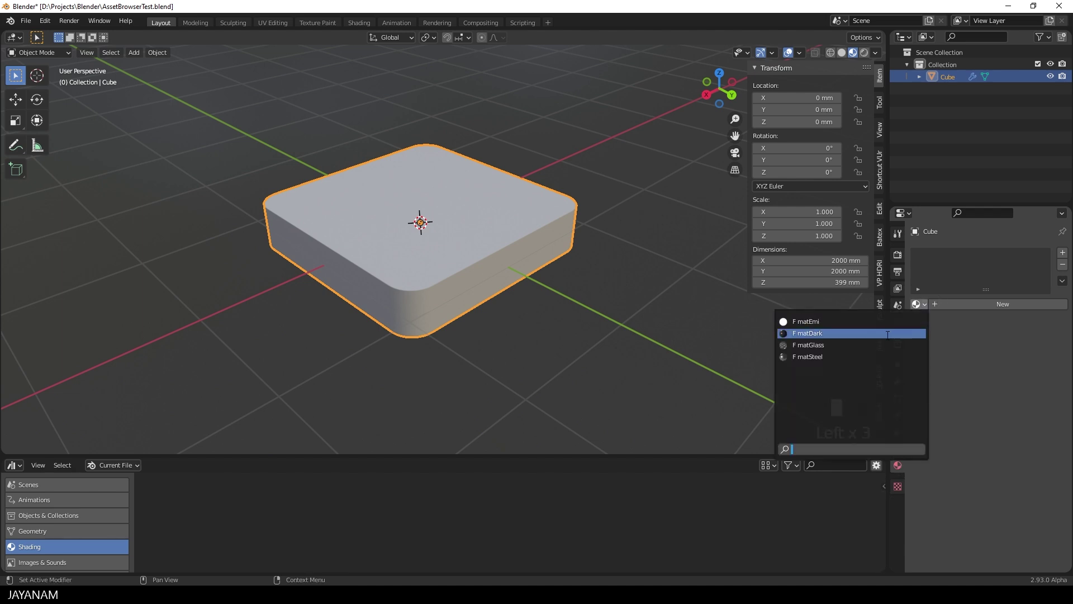
{"action": "left_click", "coordinate": [886, 333]}
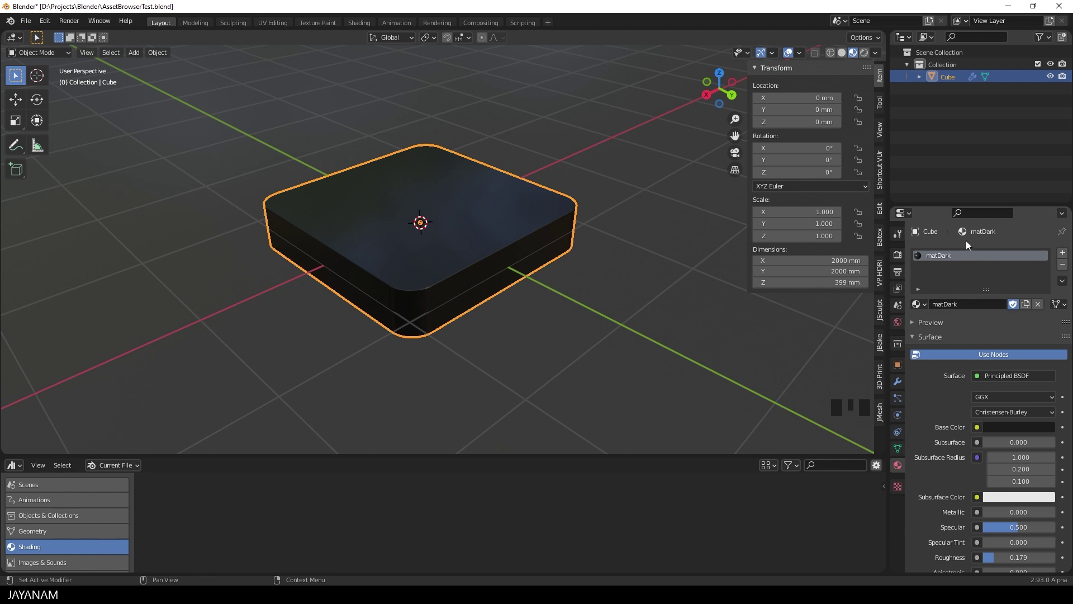
{"action": "right_click", "coordinate": [947, 256]}
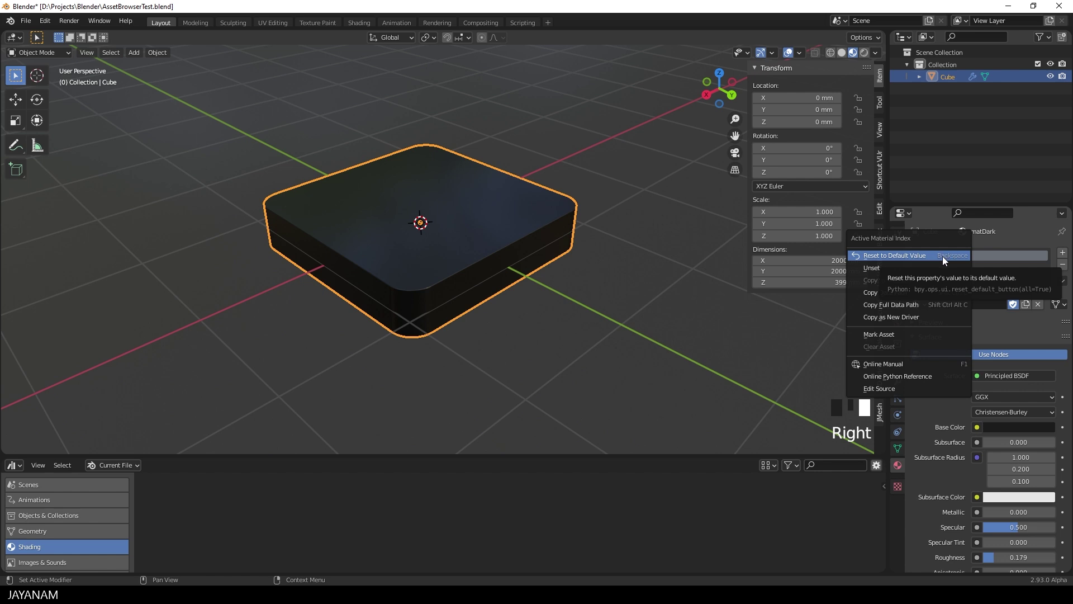
{"action": "left_click", "coordinate": [889, 334]}
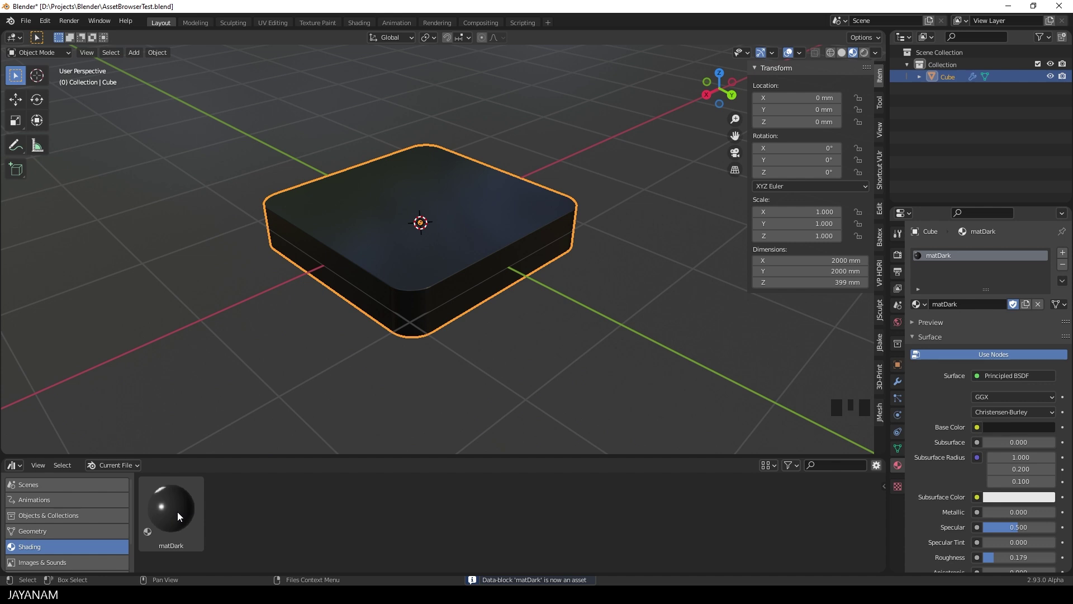
{"action": "left_click", "coordinate": [109, 464]}
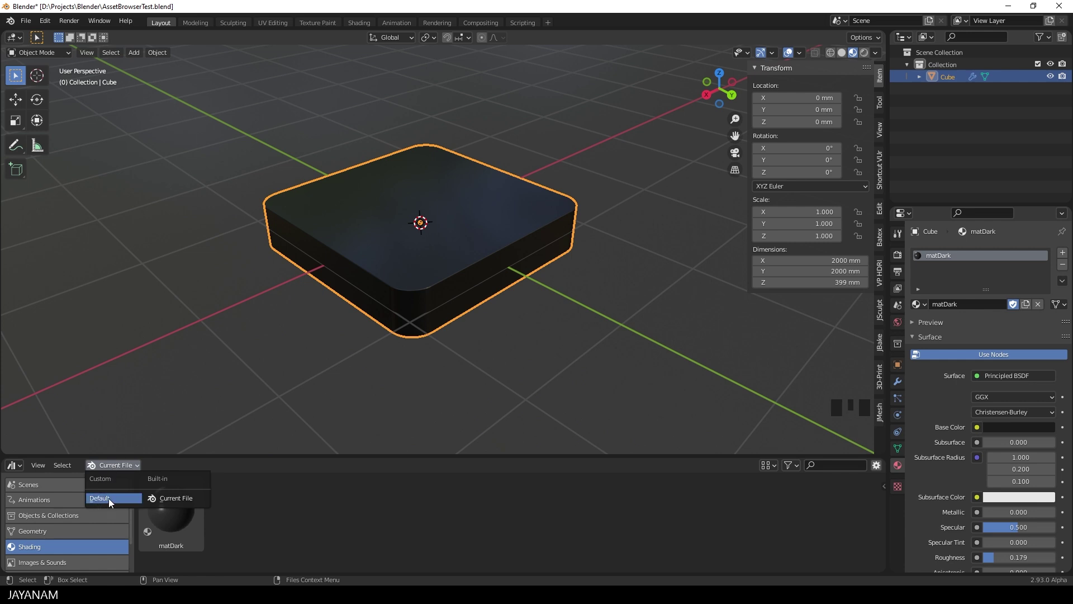
{"action": "left_click", "coordinate": [114, 466]}
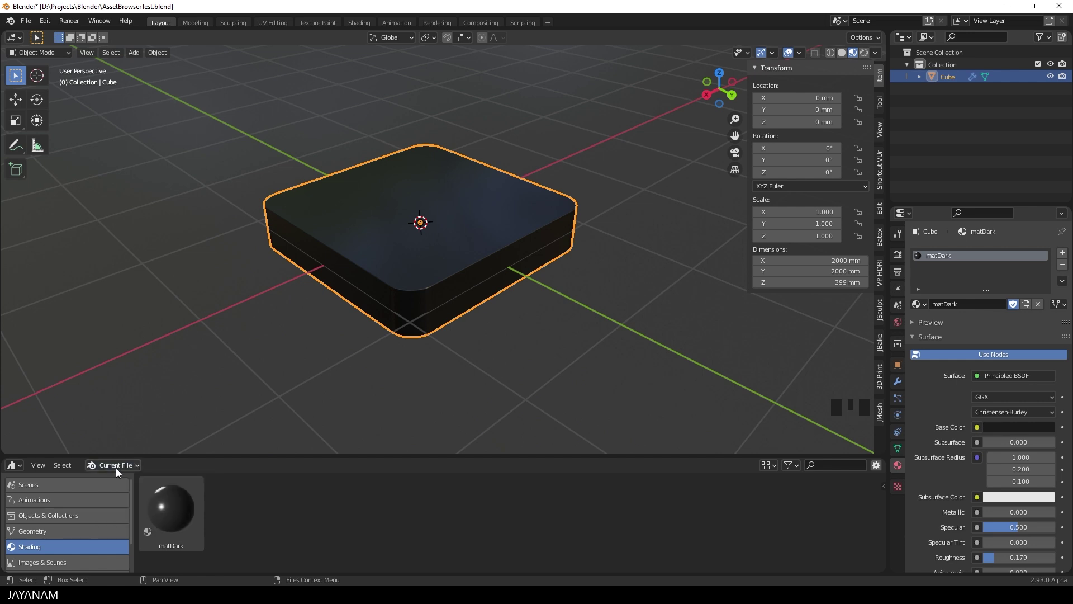
{"action": "left_click", "coordinate": [45, 20]}
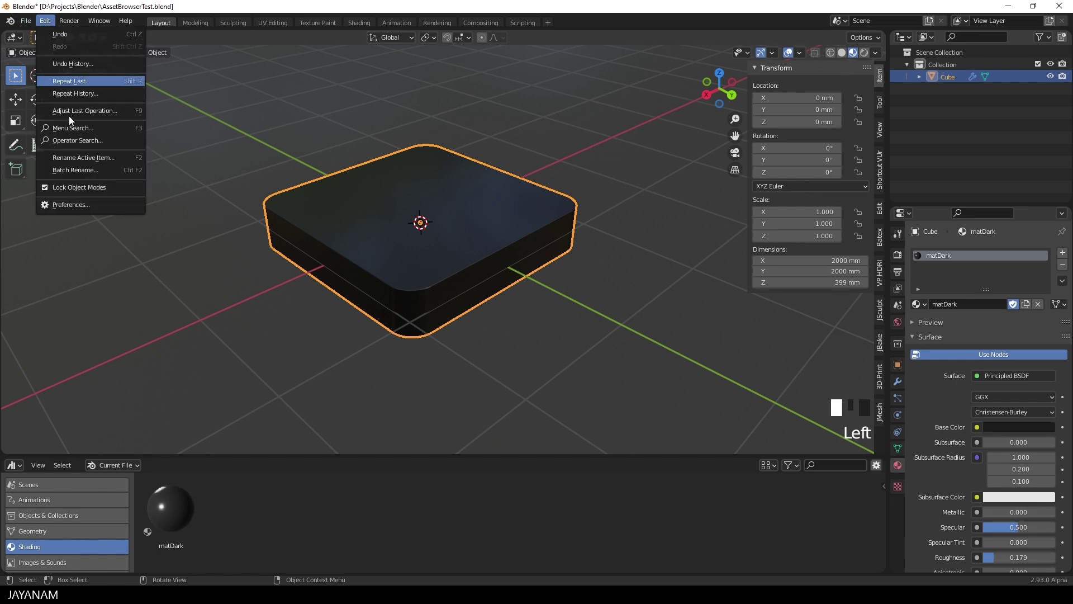
{"action": "left_click", "coordinate": [76, 205]}
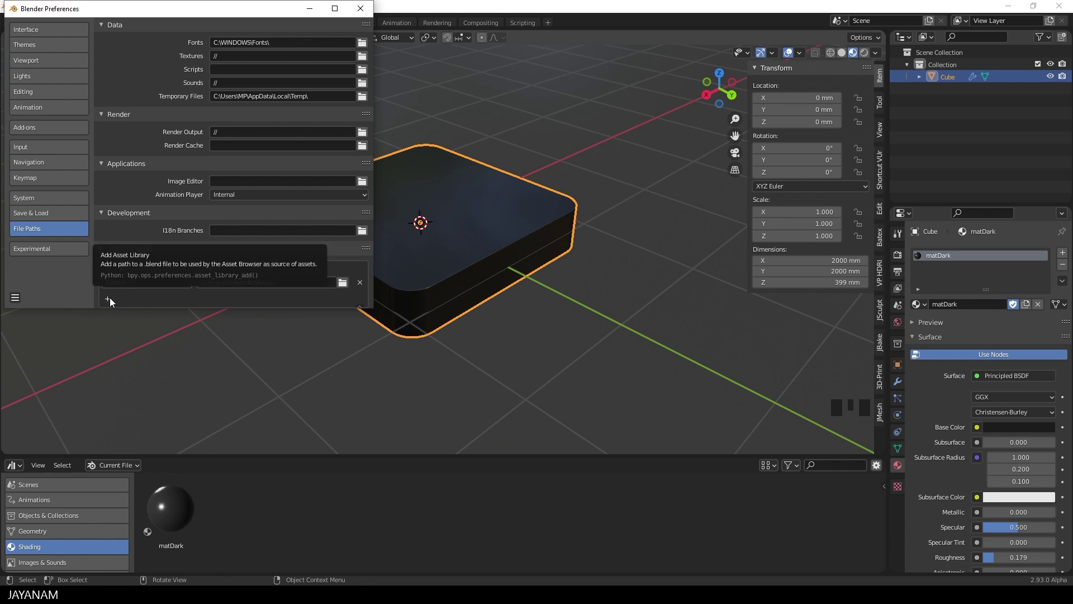
{"action": "left_click", "coordinate": [287, 280]}
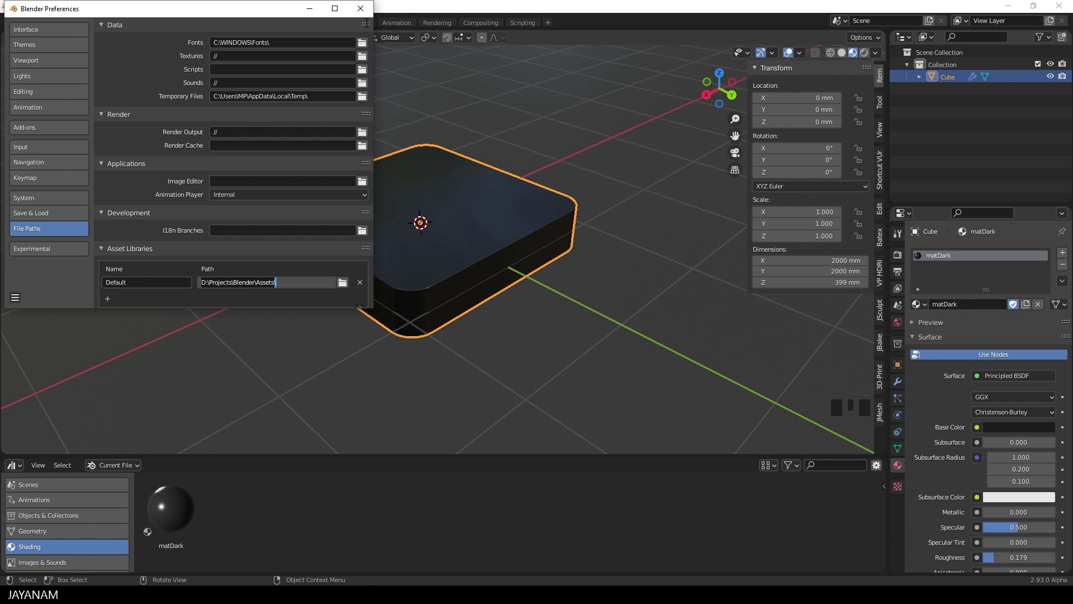
{"action": "left_click", "coordinate": [361, 9]}
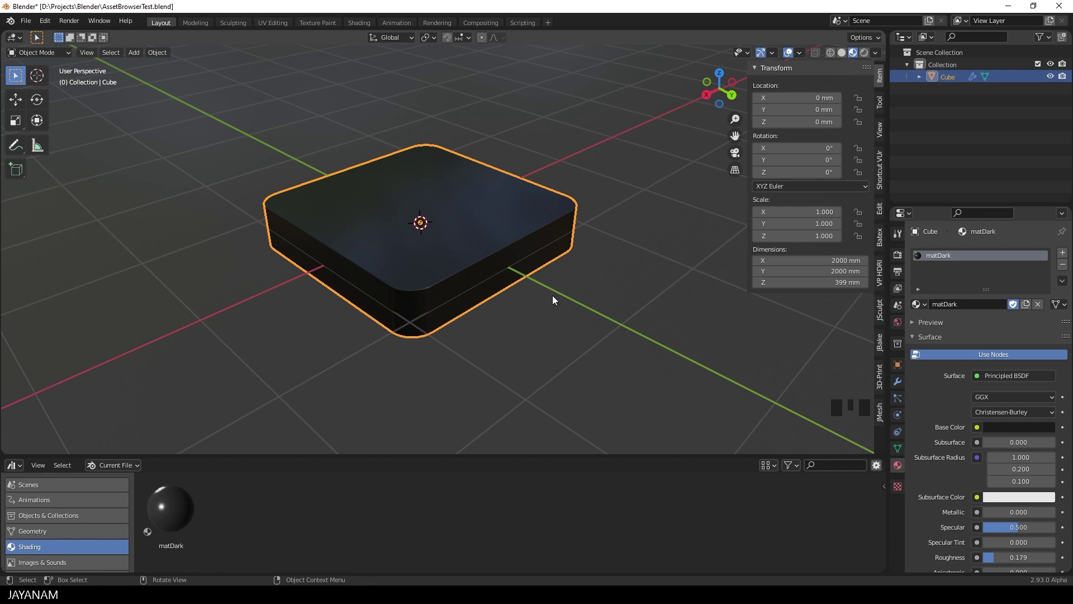
Step: Add a cylinder, raise it to Z 1056.8 mm and shrink it to 0.134 scale
{"action": "key", "text": "shift+a"}
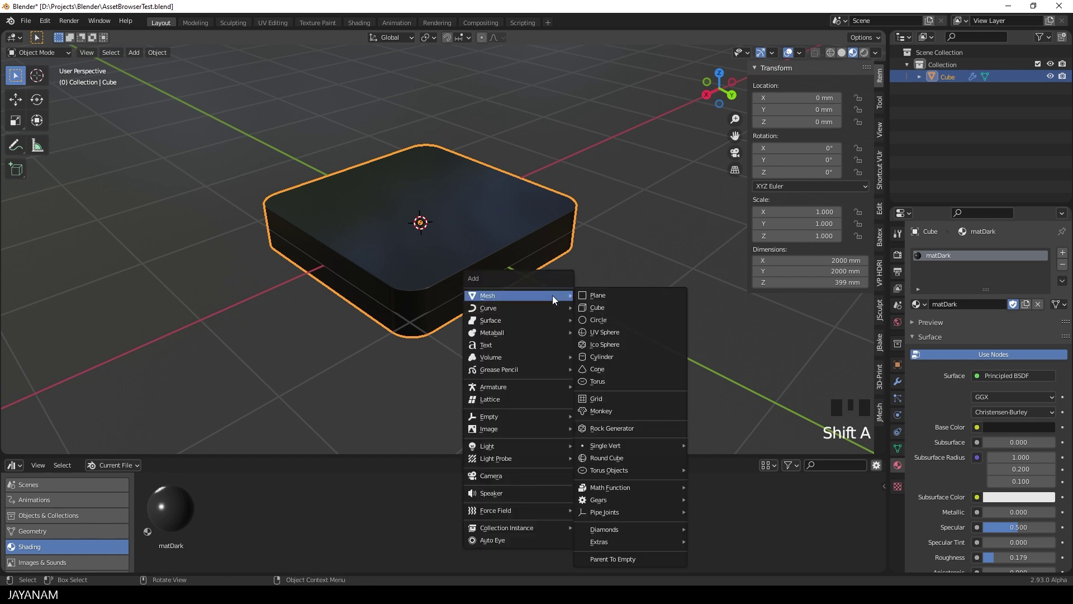
{"action": "left_click", "coordinate": [619, 358]}
{"action": "middle_click_drag", "start_coordinate": [592, 332], "coordinate": [650, 332]}
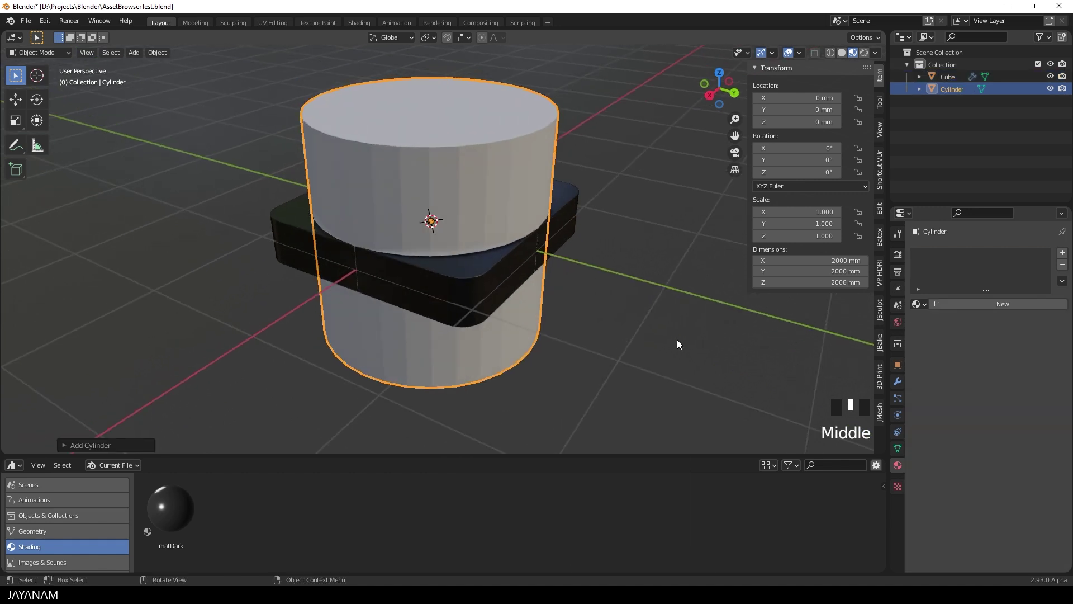
{"action": "key", "text": "g"}
{"action": "key", "text": "z"}
{"action": "left_click", "coordinate": [674, 223]}
{"action": "scroll", "coordinate": [689, 286], "scroll_direction": "down", "scroll_amount": 2}
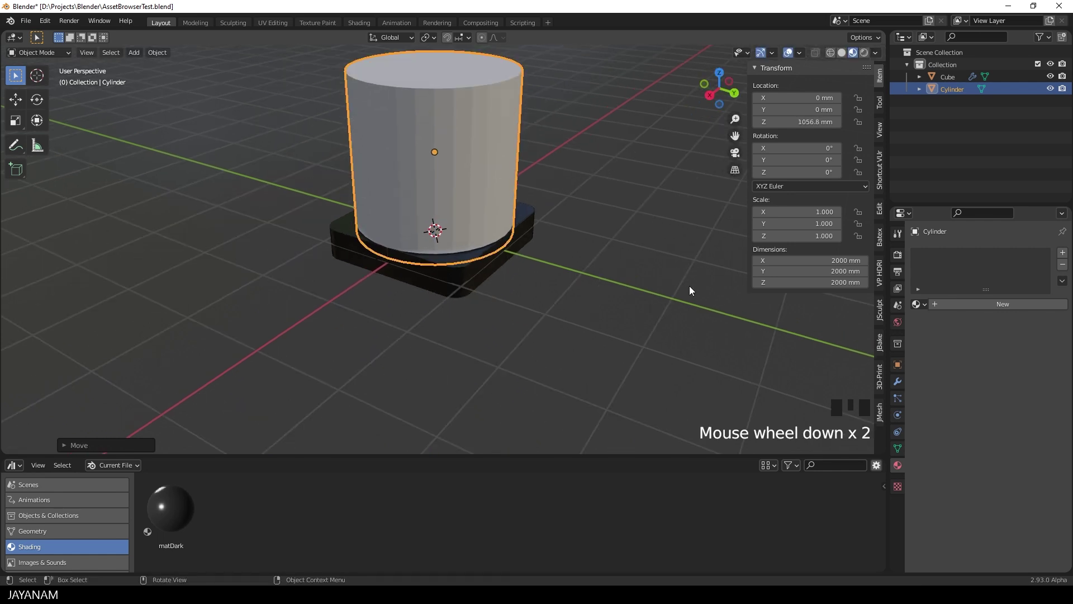
{"action": "key", "text": "s"}
{"action": "left_click", "coordinate": [464, 175]}
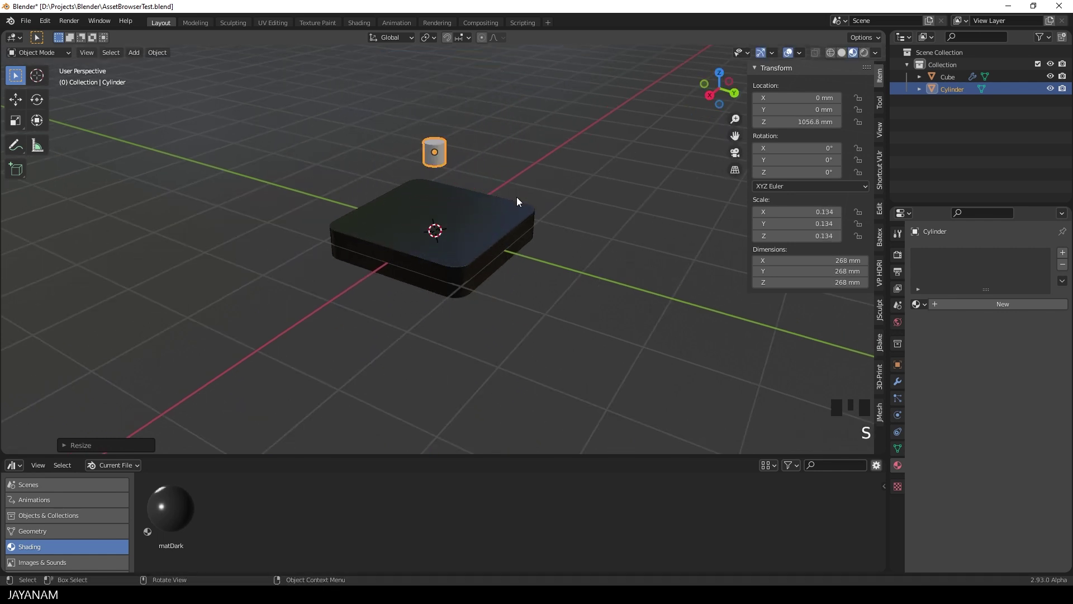
{"action": "scroll", "coordinate": [517, 195], "scroll_direction": "up", "scroll_amount": 2}
{"action": "middle_click_drag", "start_coordinate": [519, 172], "coordinate": [508, 277], "text": "shift"}
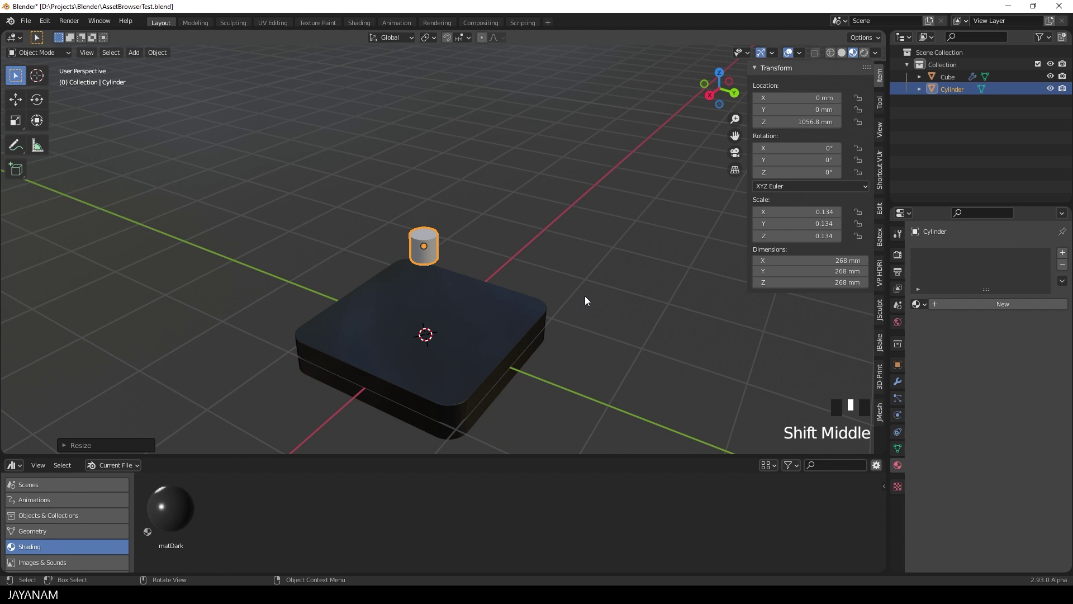
Step: In Edit Mode, stretch the cylinder taller, then extrude its top face and flare it wider
{"action": "key", "text": "Tab"}
{"action": "key", "text": "s"}
{"action": "key", "text": "z"}
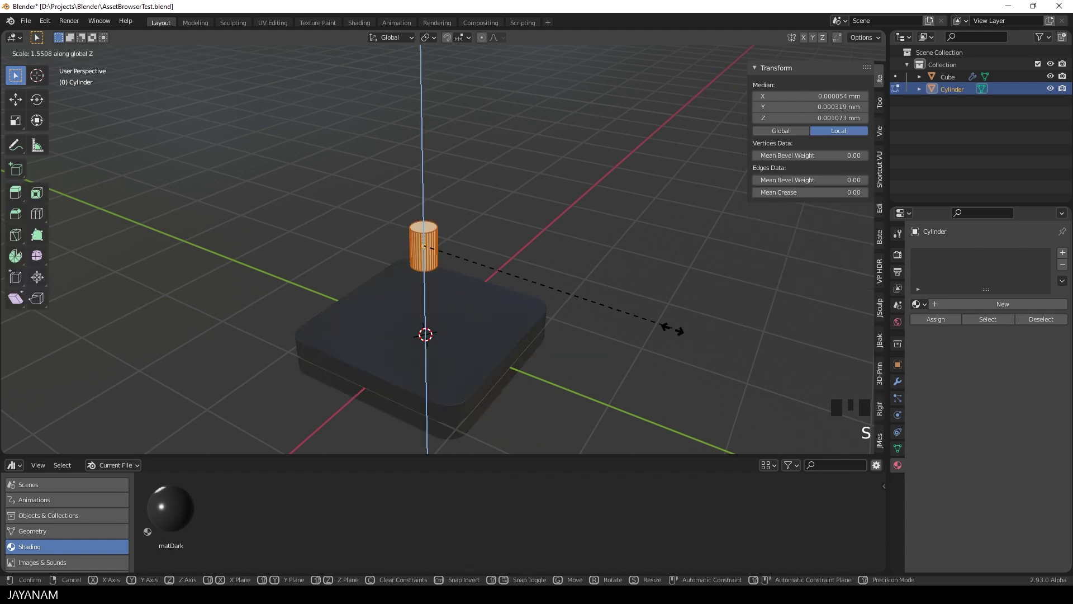
{"action": "left_click", "coordinate": [662, 327]}
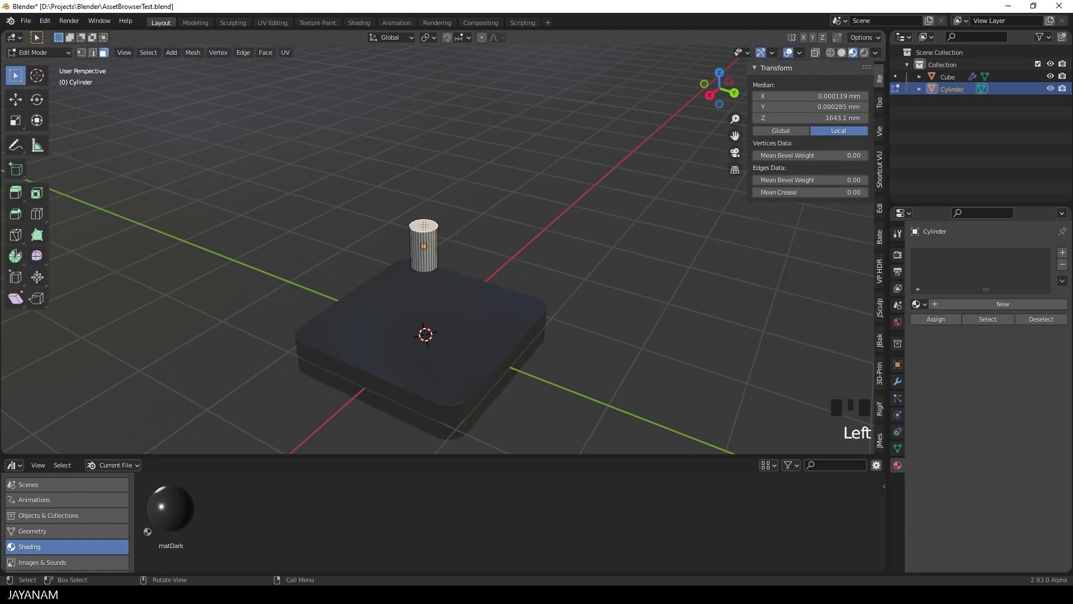
{"action": "left_click", "coordinate": [423, 227]}
{"action": "key", "text": "e"}
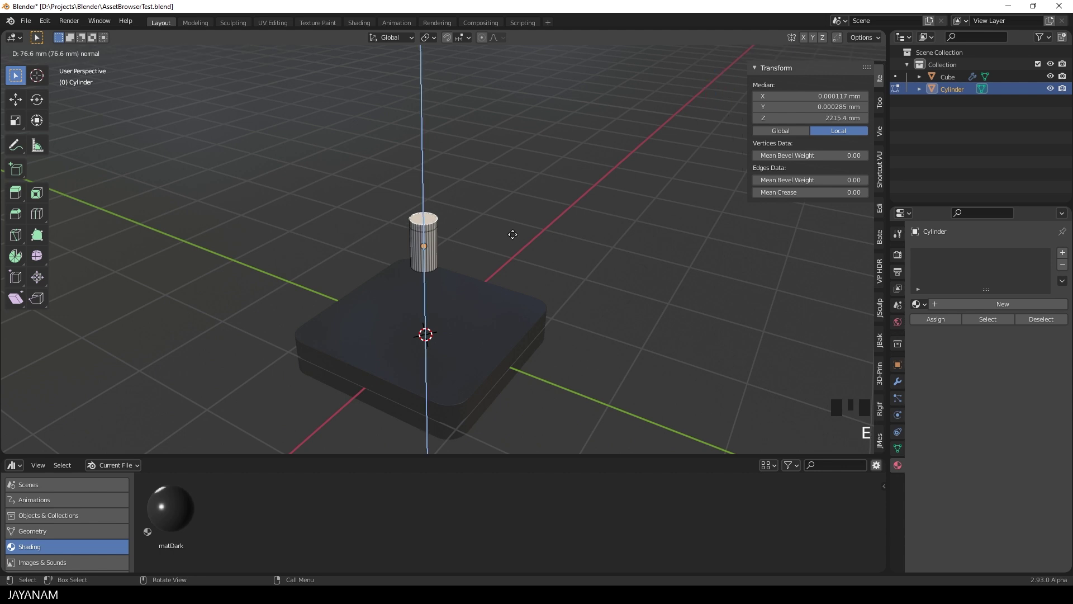
{"action": "left_click", "coordinate": [510, 238]}
{"action": "key", "text": "s"}
{"action": "left_click", "coordinate": [540, 240]}
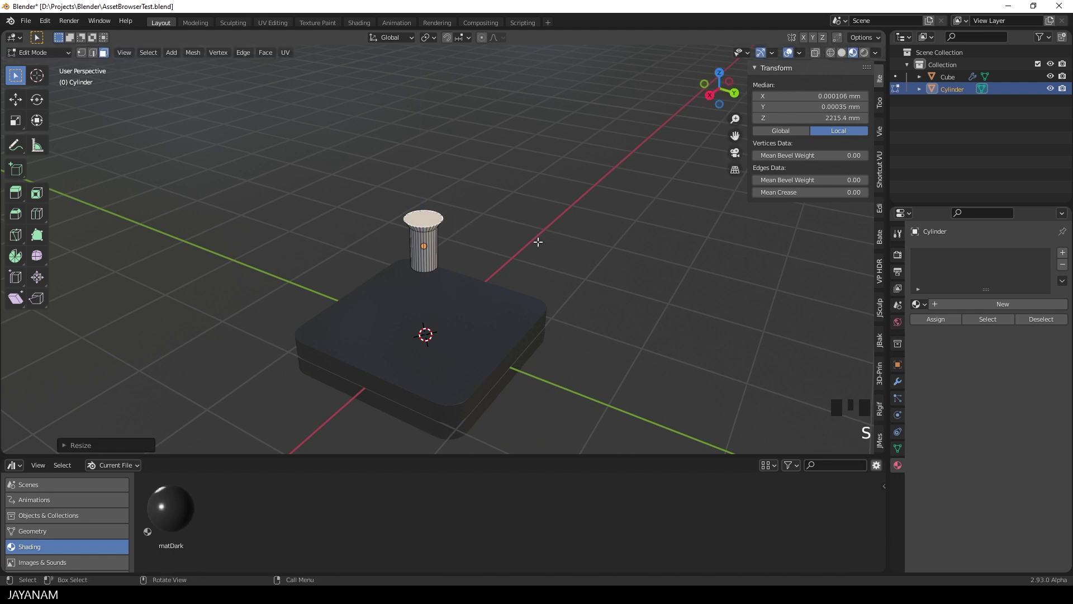
{"action": "middle_click_drag", "start_coordinate": [540, 240], "coordinate": [467, 237]}
Step: Apply the cylinder's scale with Ctrl+A so it reads 1.000, then view Objects & Collections assets
{"action": "key", "text": "Tab"}
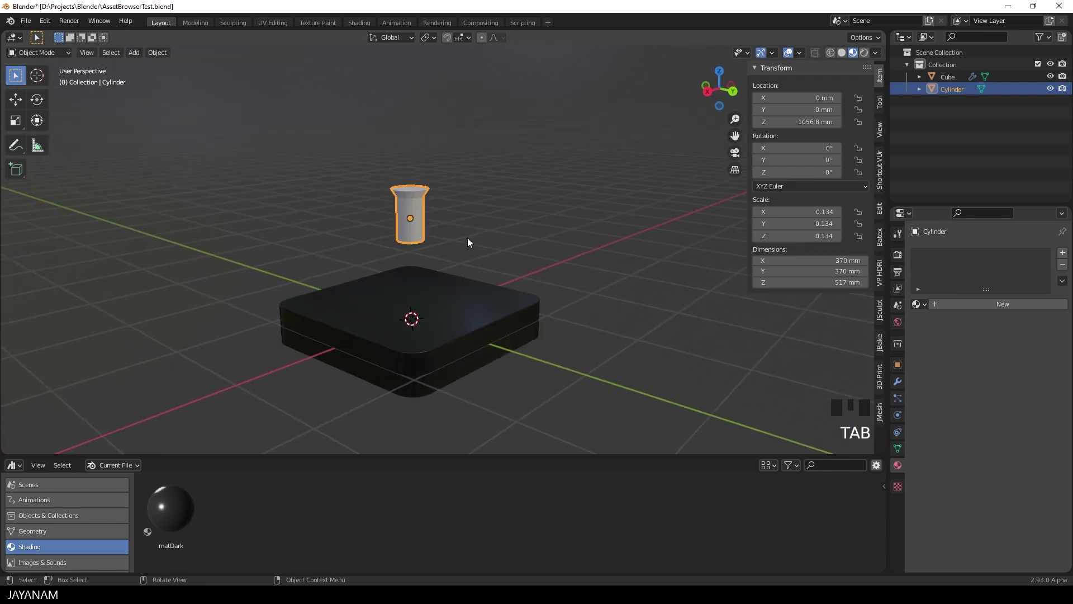
{"action": "key", "text": "ctrl+a"}
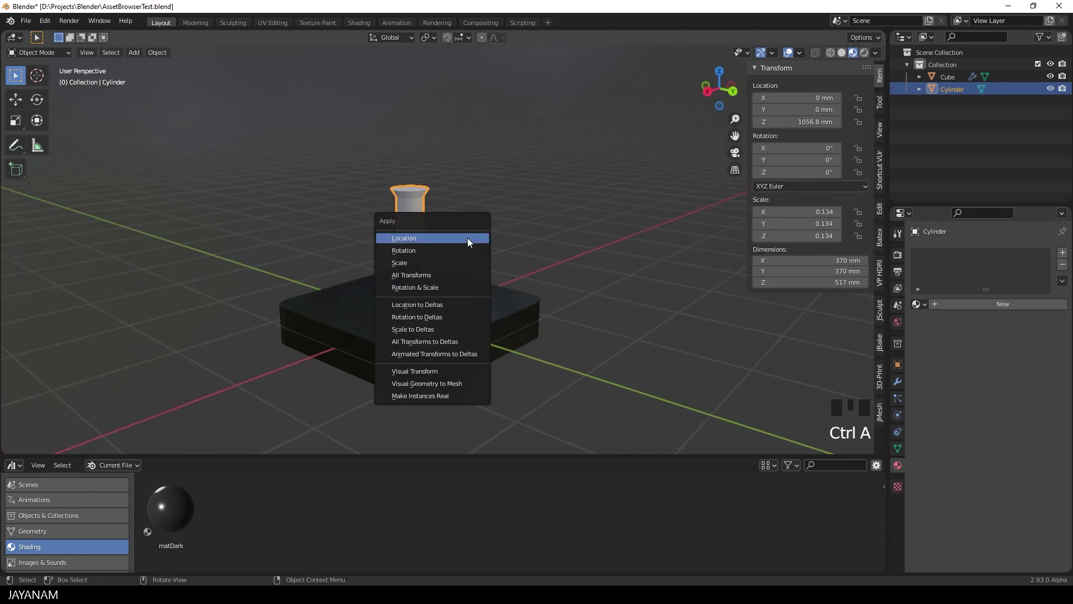
{"action": "left_click", "coordinate": [451, 260]}
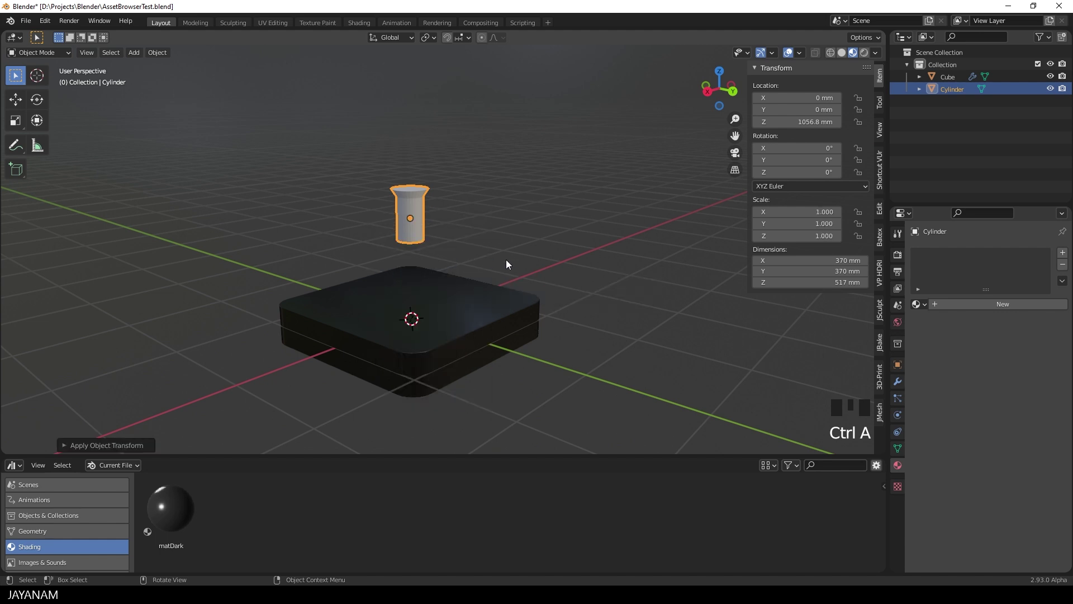
{"action": "scroll", "coordinate": [507, 263], "scroll_direction": "down", "scroll_amount": 2}
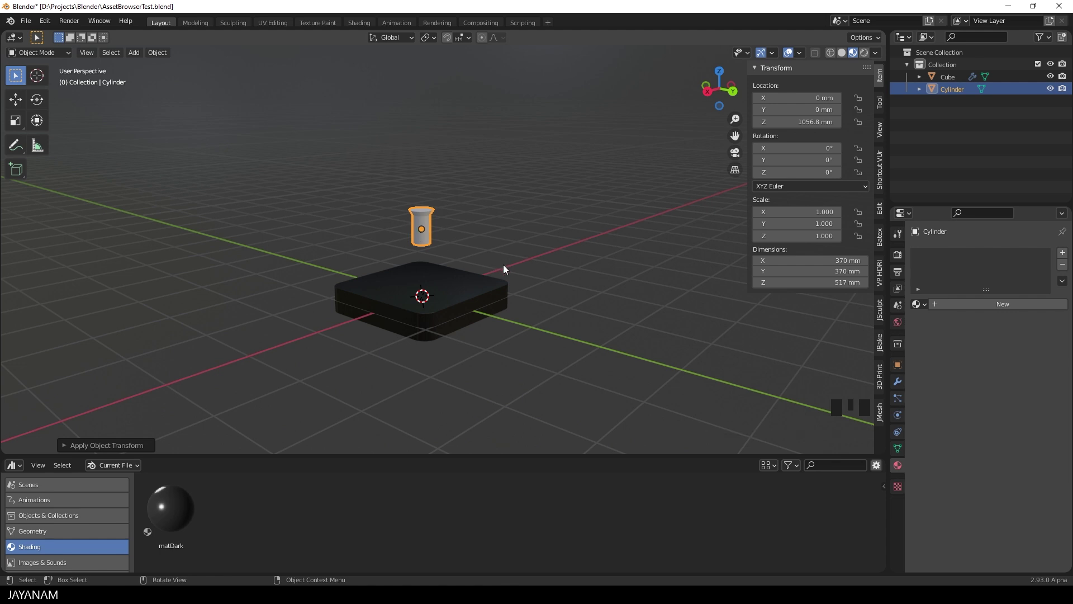
{"action": "left_click", "coordinate": [80, 514]}
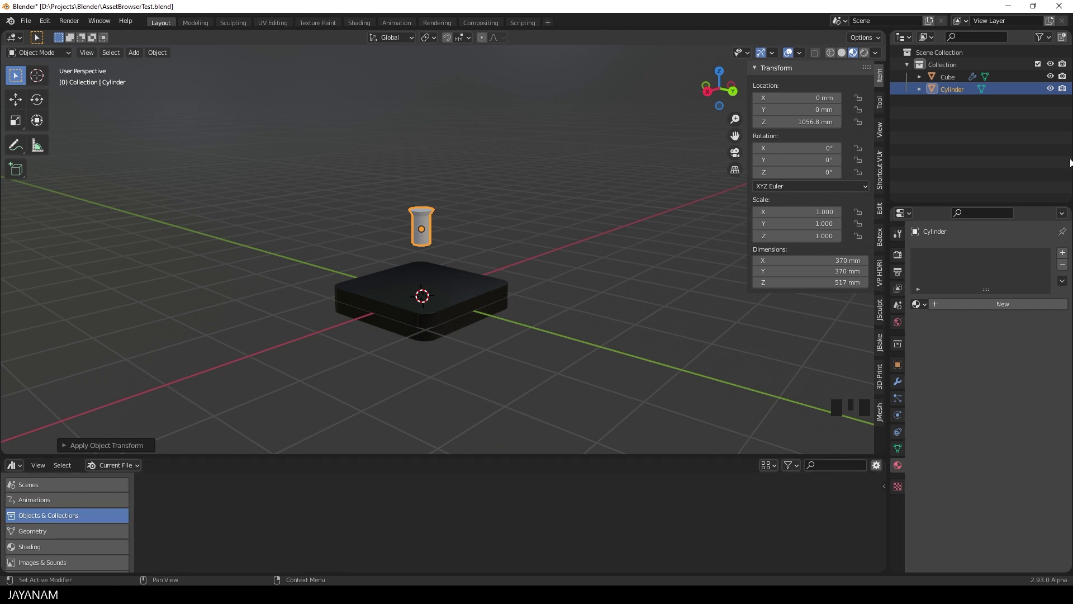
Step: Mark the Cylinder object as an asset through its Outliner ID Data menu
{"action": "right_click", "coordinate": [964, 88]}
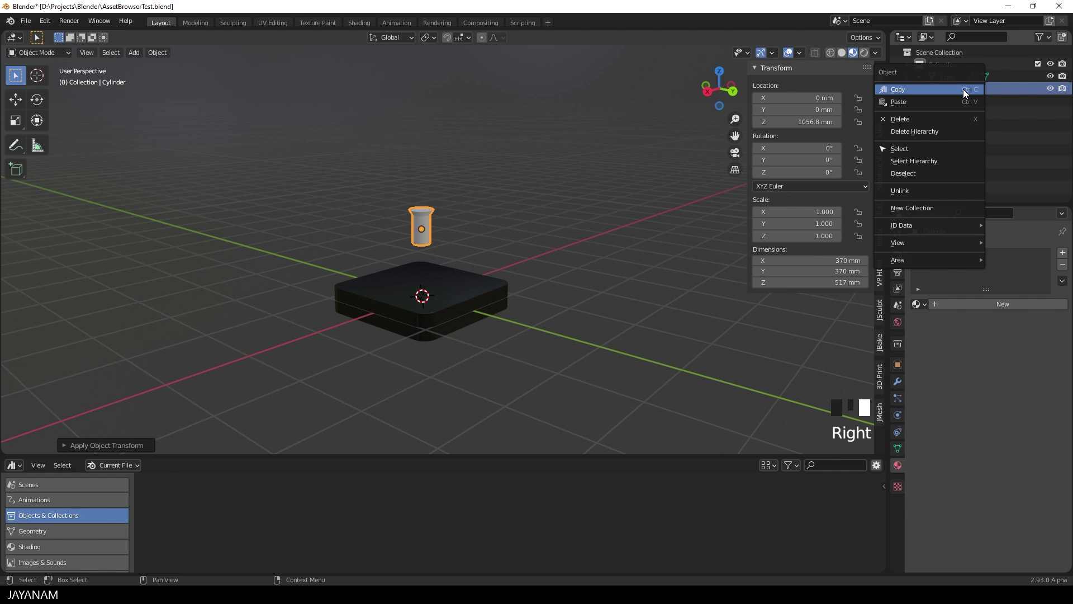
{"action": "mouse_move", "coordinate": [920, 225]}
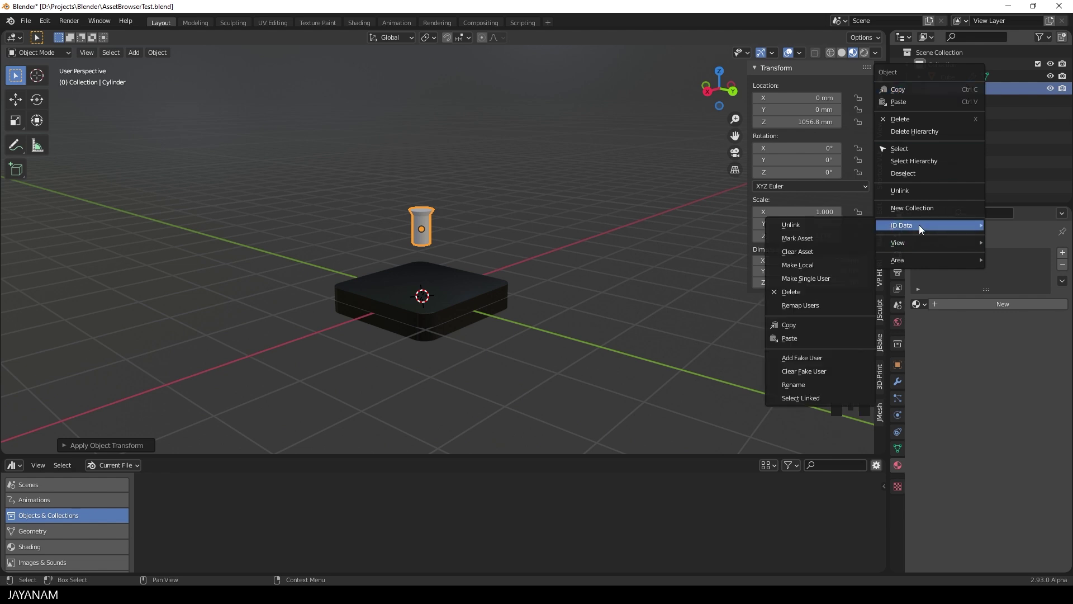
{"action": "left_click", "coordinate": [821, 238]}
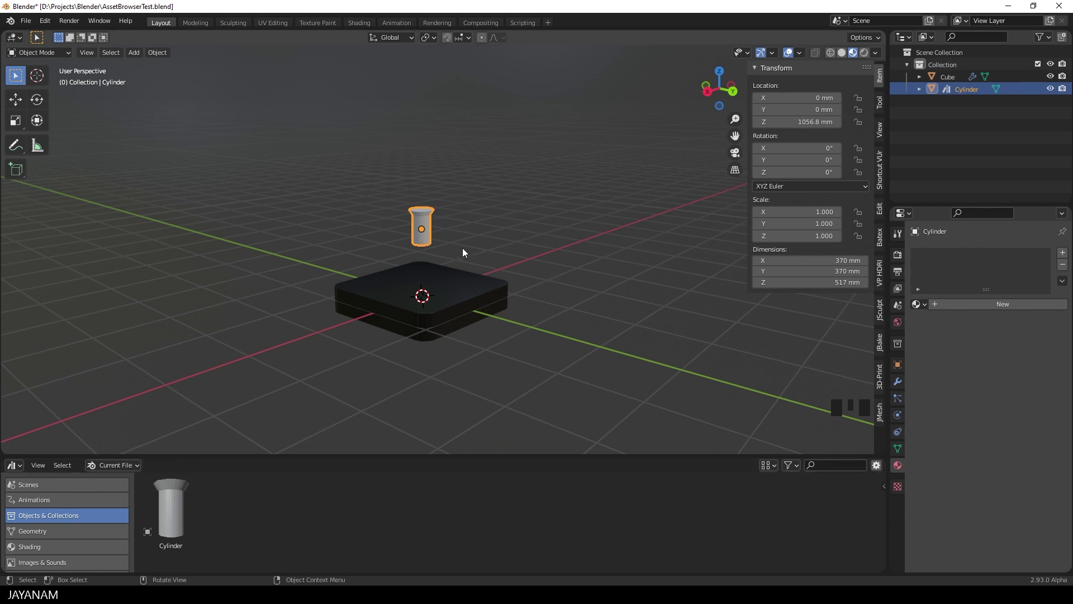
Step: Save a copy of the file over MyAssets.blend in D:\Projects\Blender\Assets\
{"action": "left_click", "coordinate": [25, 21]}
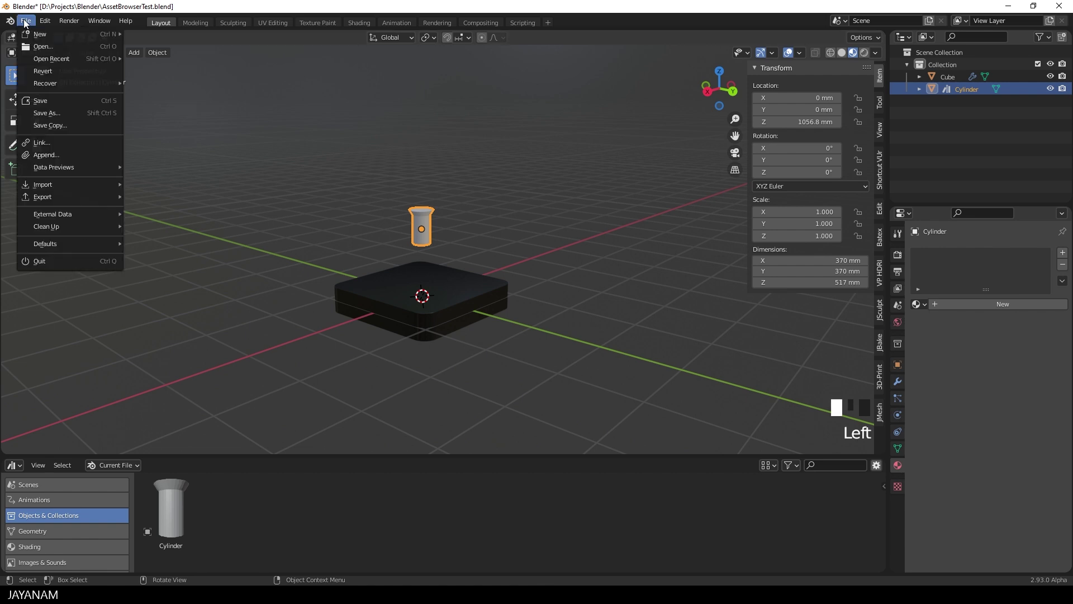
{"action": "left_click", "coordinate": [50, 125]}
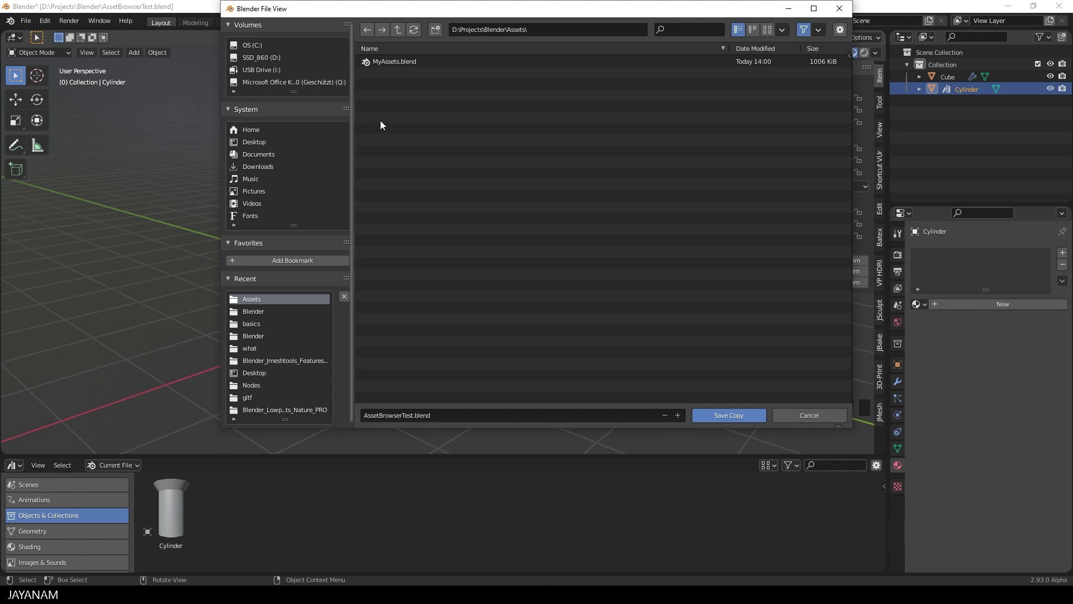
{"action": "left_click", "coordinate": [390, 62]}
{"action": "left_click", "coordinate": [715, 418]}
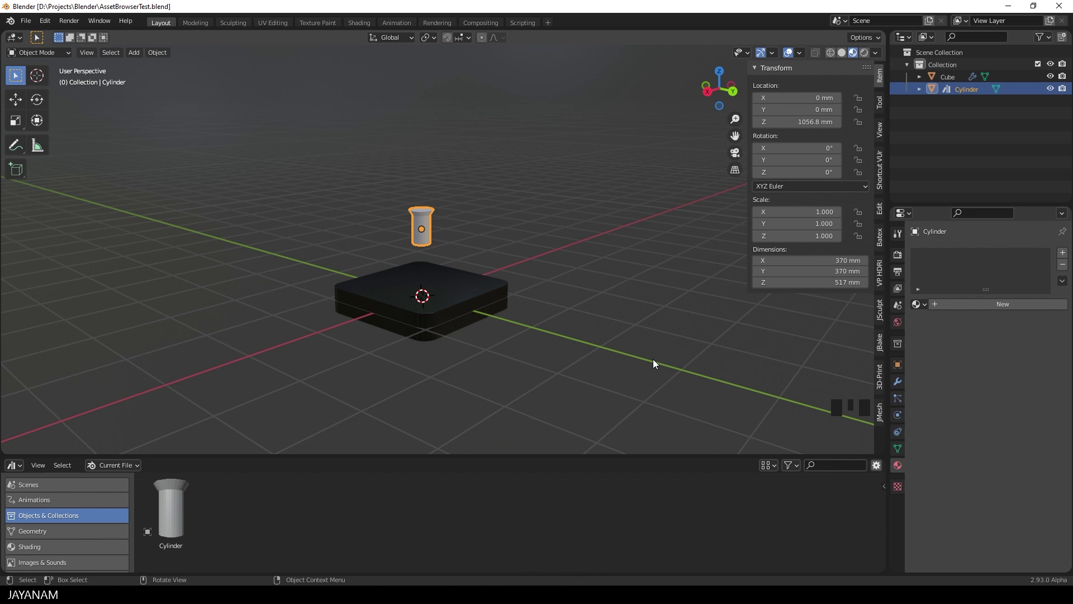
Step: Reopen AssetBrowserTest.blend from recent files and turn the timeline into an Asset Browser
{"action": "left_click", "coordinate": [26, 21]}
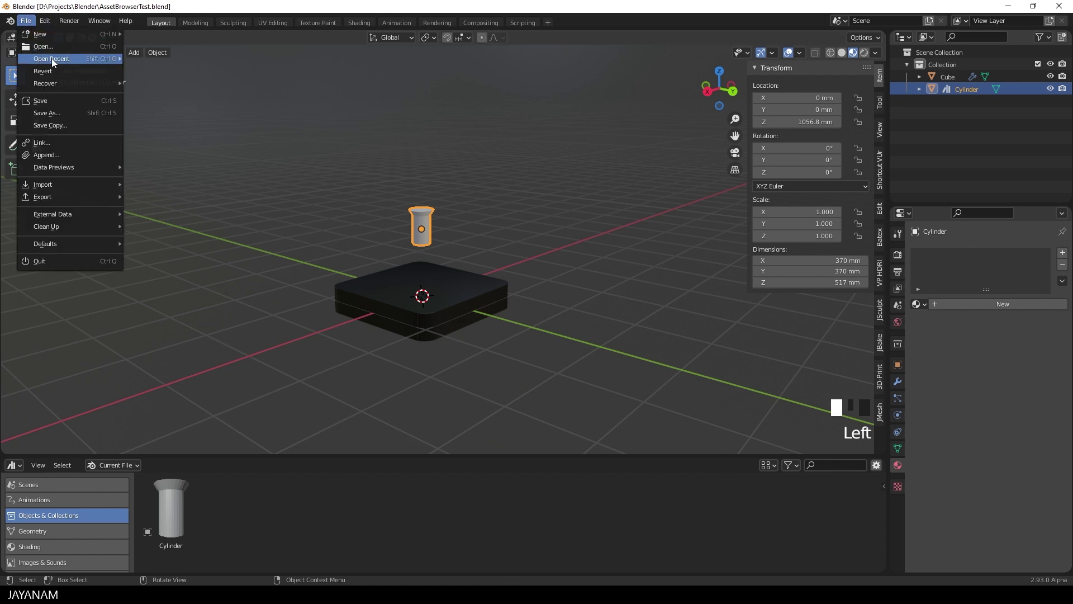
{"action": "mouse_move", "coordinate": [49, 59]}
{"action": "left_click", "coordinate": [171, 58]}
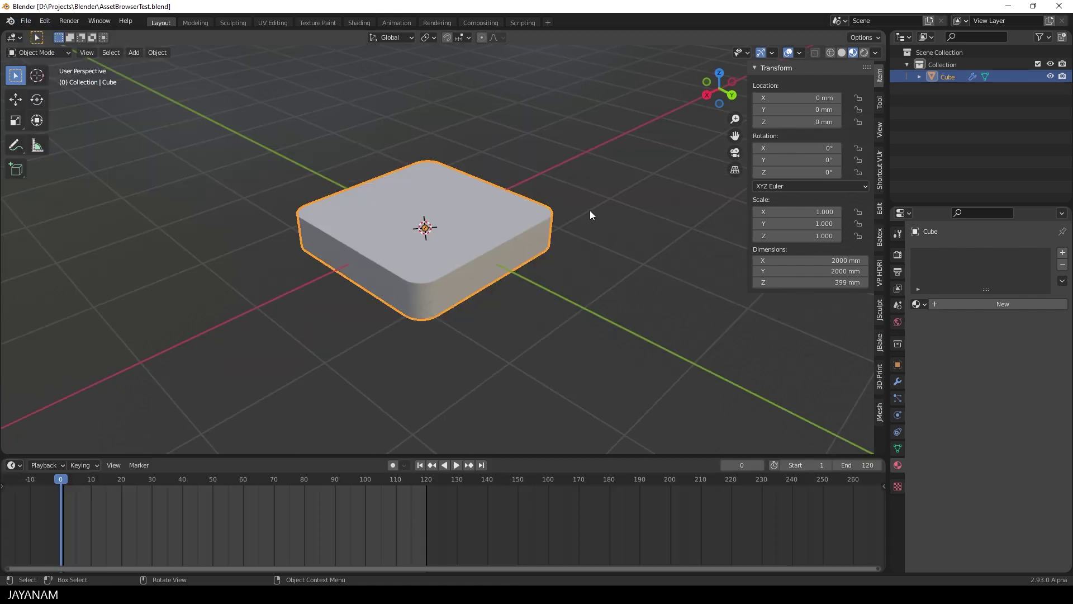
{"action": "left_click", "coordinate": [12, 465]}
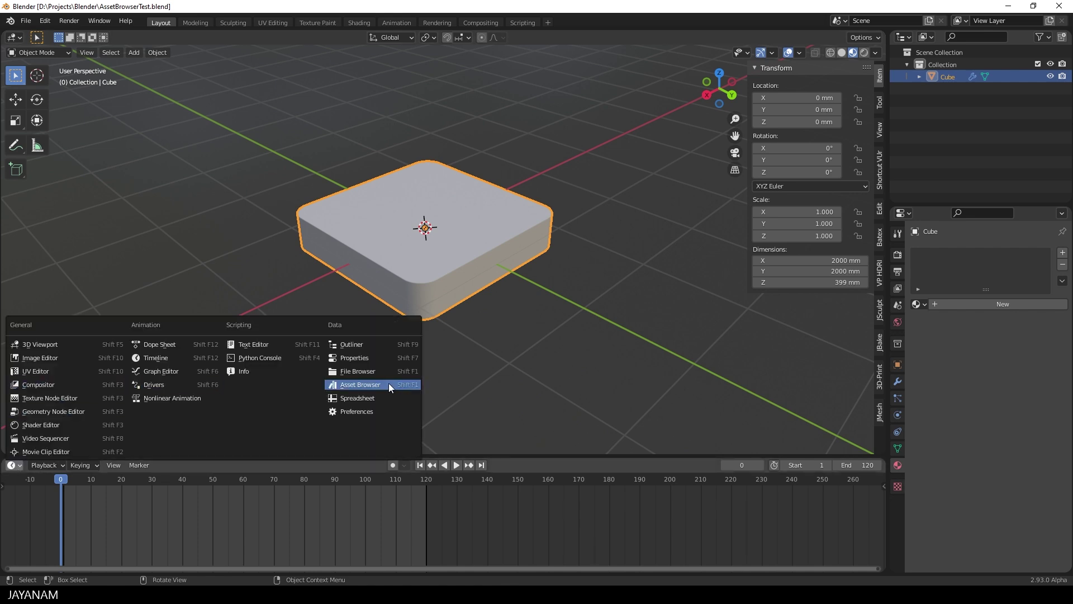
{"action": "left_click", "coordinate": [370, 386]}
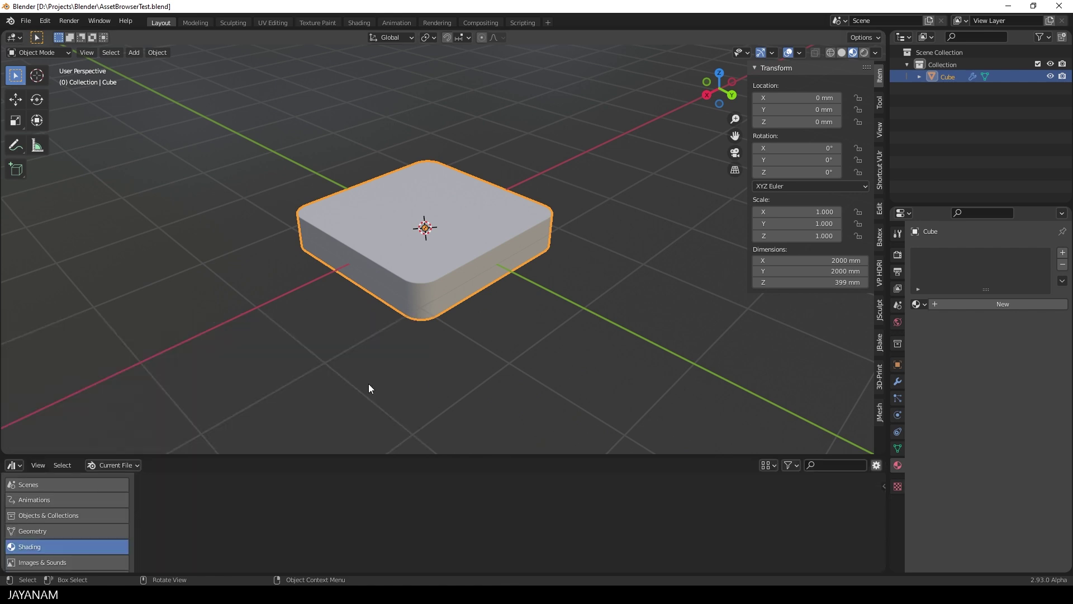
Step: From the Default library, drop matDark onto the cube and place the Cylinder asset as Cylinder.001
{"action": "left_click", "coordinate": [111, 466]}
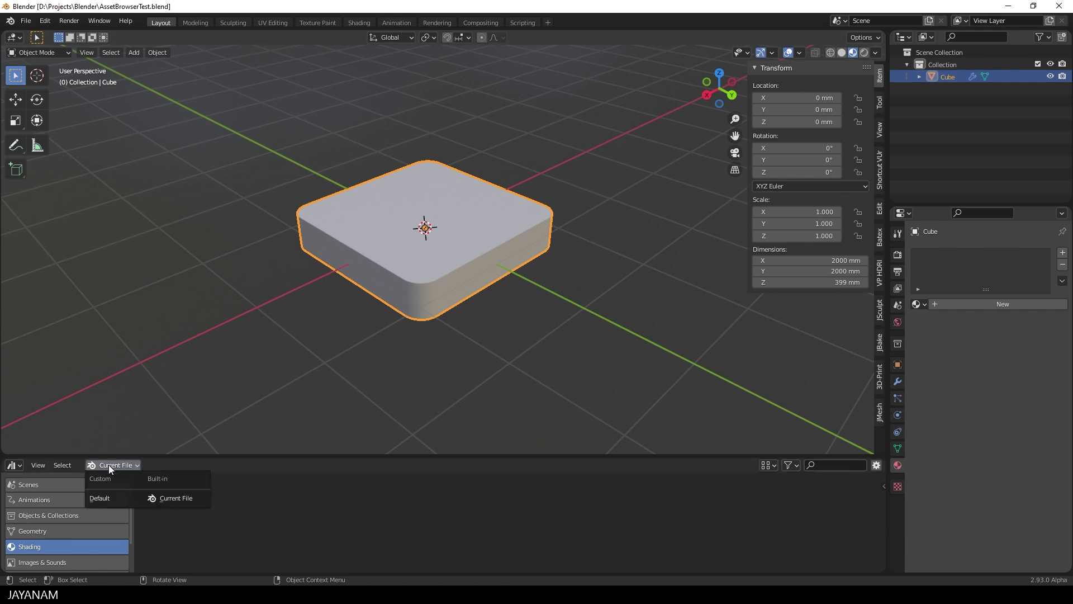
{"action": "left_click", "coordinate": [107, 497]}
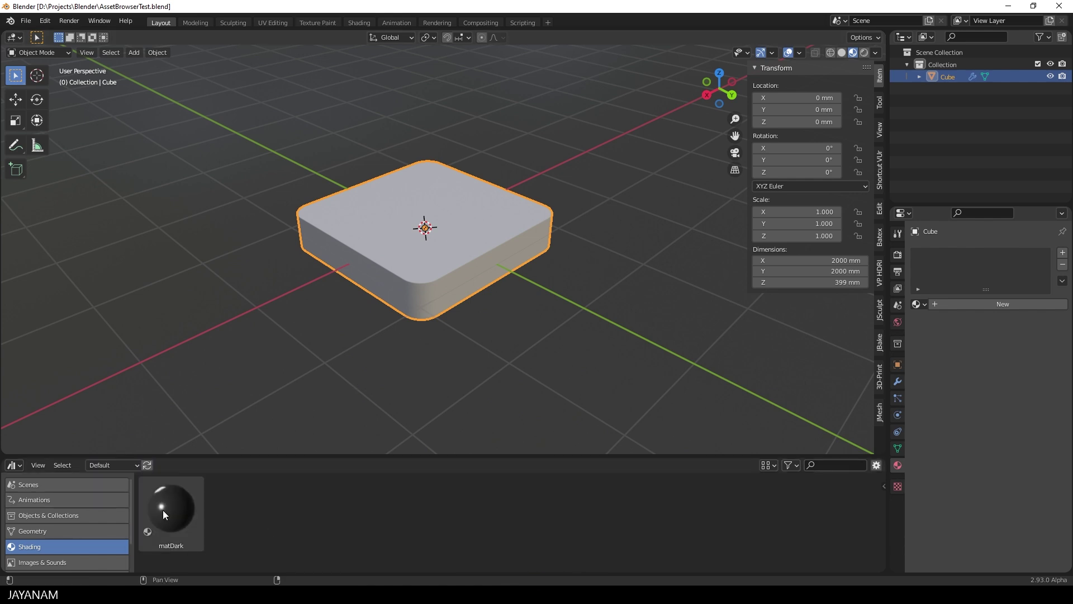
{"action": "left_click_drag", "start_coordinate": [171, 511], "coordinate": [512, 223]}
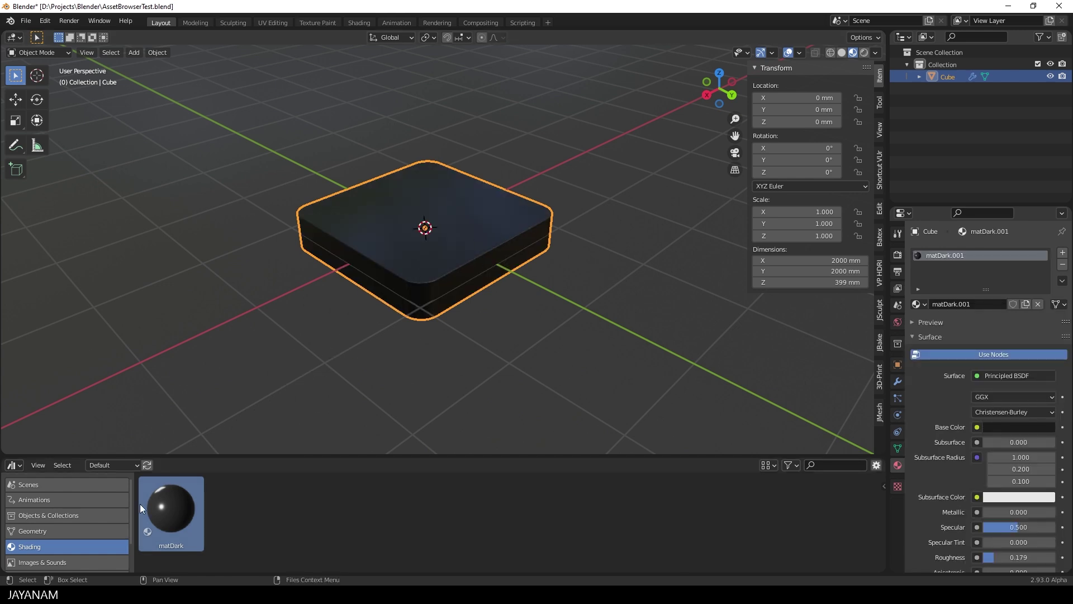
{"action": "left_click", "coordinate": [50, 516]}
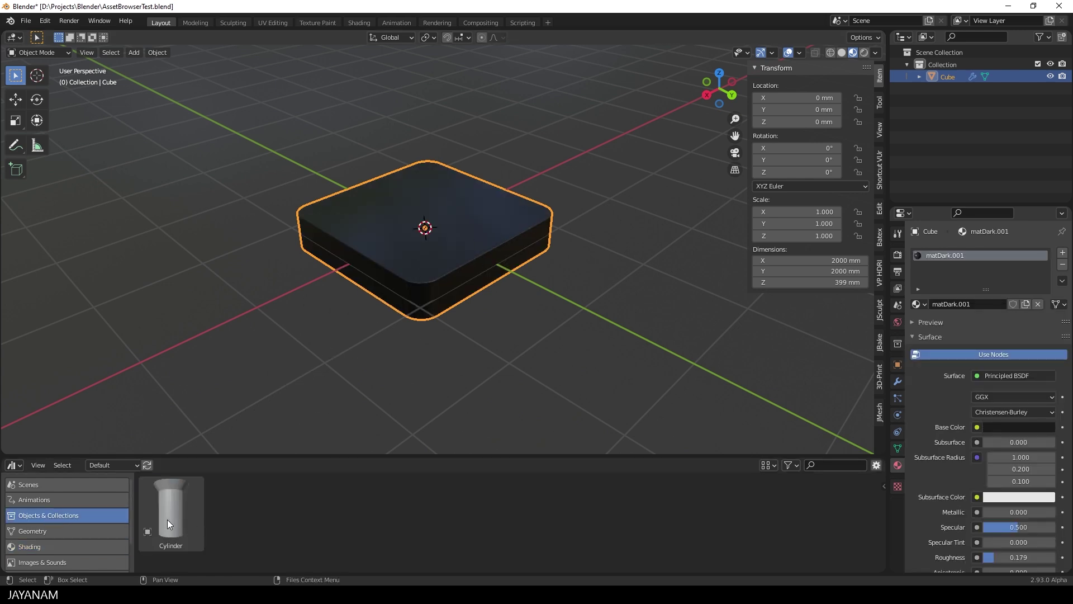
{"action": "left_click_drag", "start_coordinate": [168, 518], "coordinate": [373, 231]}
{"action": "middle_click_drag", "start_coordinate": [373, 232], "coordinate": [524, 226]}
Step: Move Cylinder.001 into the plate's corner at X 663.21, Y −666.59, Z −77.755 mm
{"action": "scroll", "coordinate": [517, 224], "scroll_direction": "up", "scroll_amount": 1}
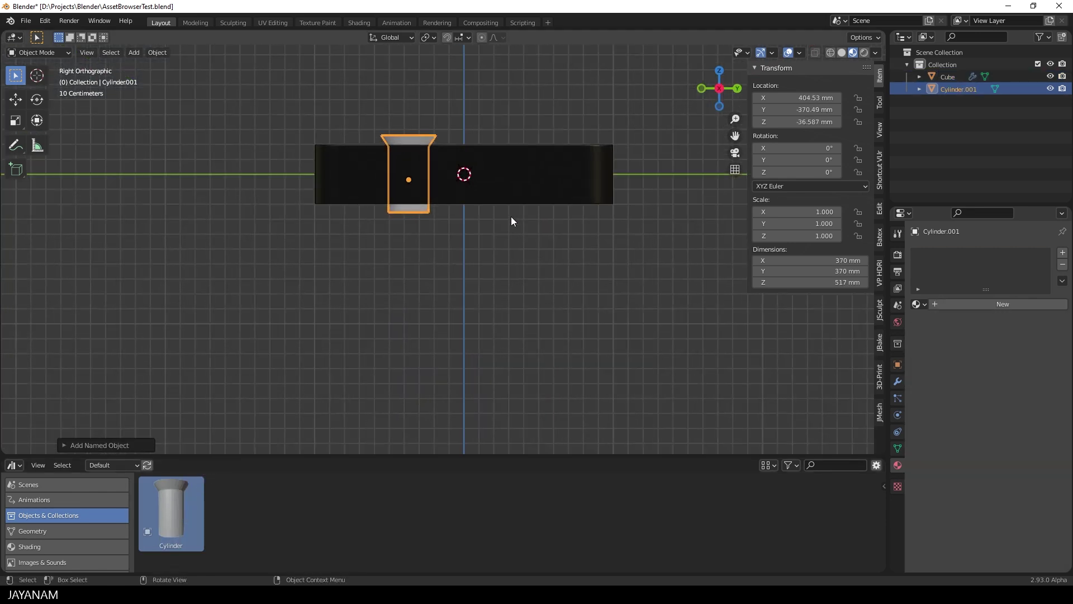
{"action": "key", "text": "g"}
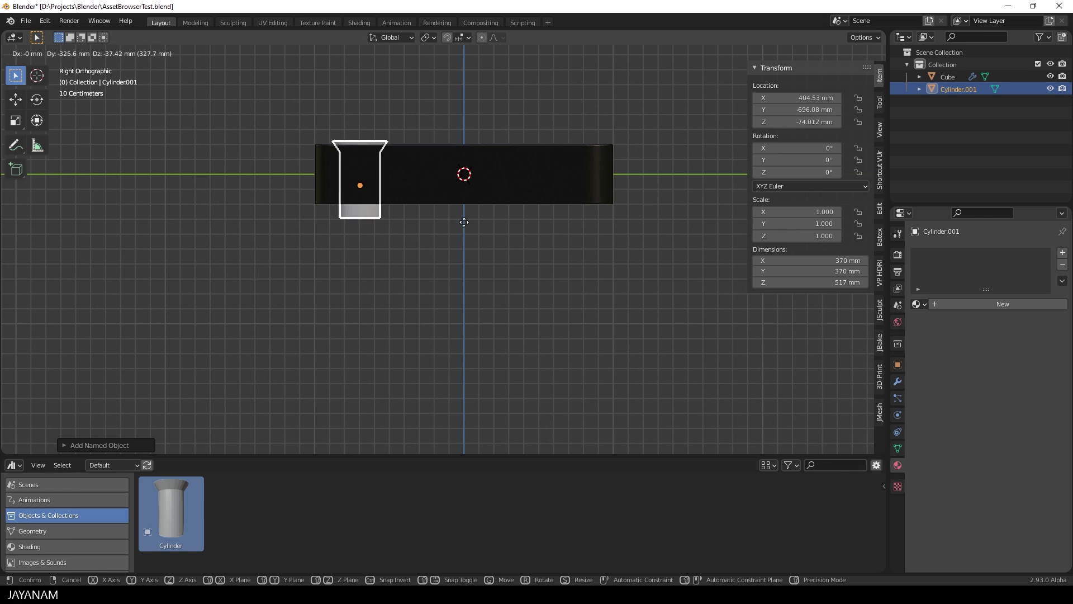
{"action": "left_click", "coordinate": [465, 222]}
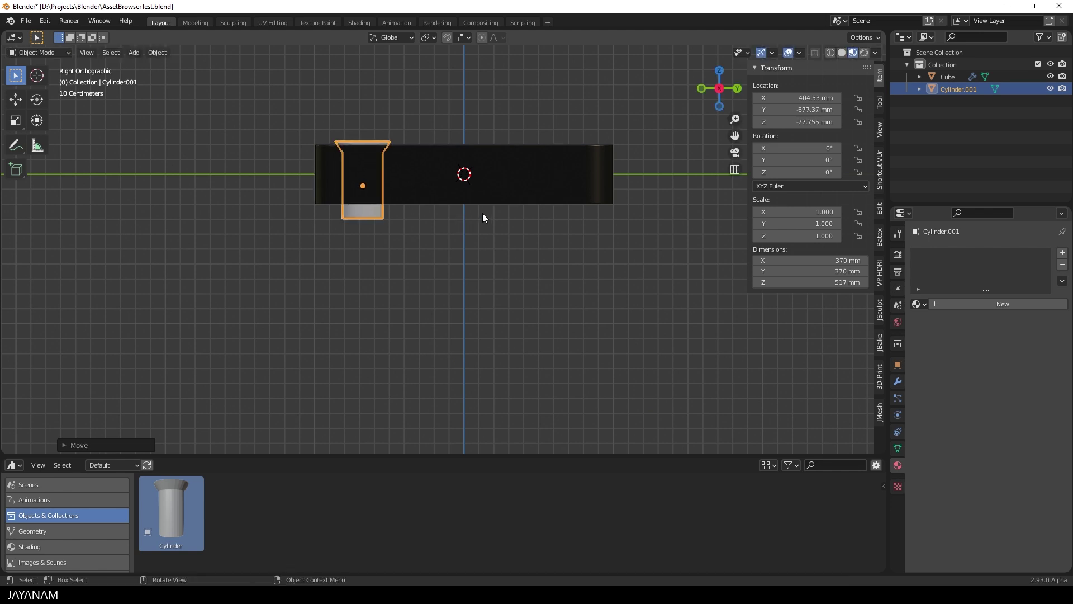
{"action": "middle_click_drag", "start_coordinate": [482, 213], "coordinate": [405, 304]}
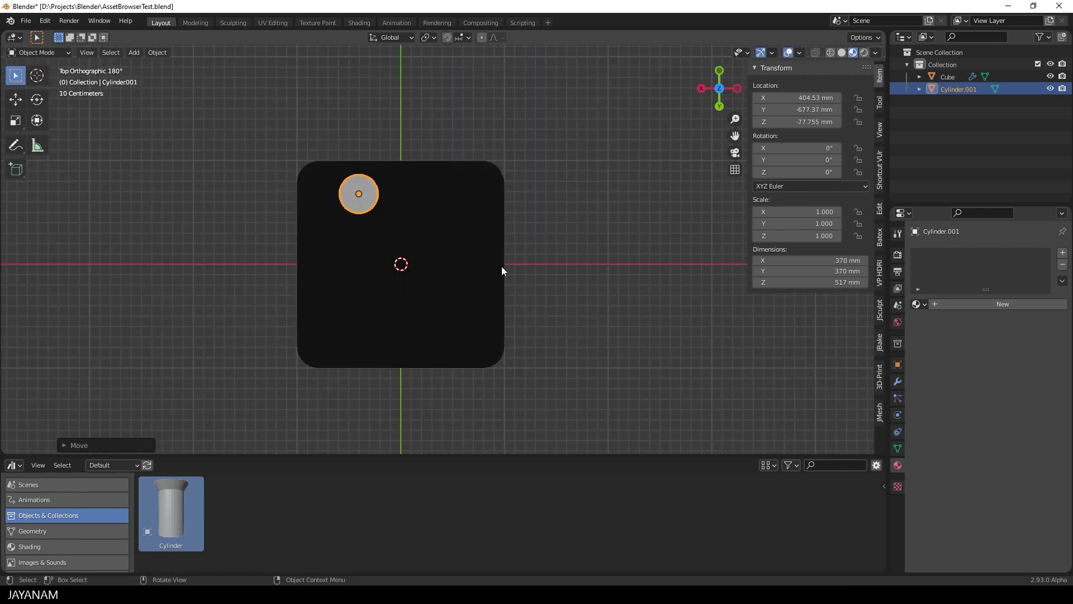
{"action": "key", "text": "g"}
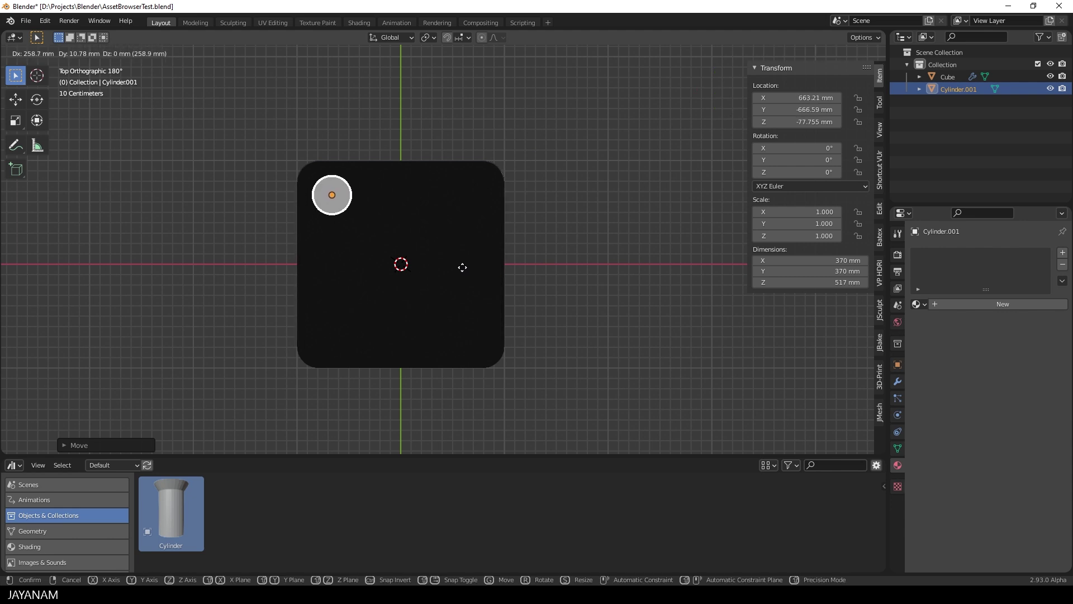
{"action": "left_click", "coordinate": [458, 273]}
{"action": "middle_click_drag", "start_coordinate": [458, 275], "coordinate": [542, 261]}
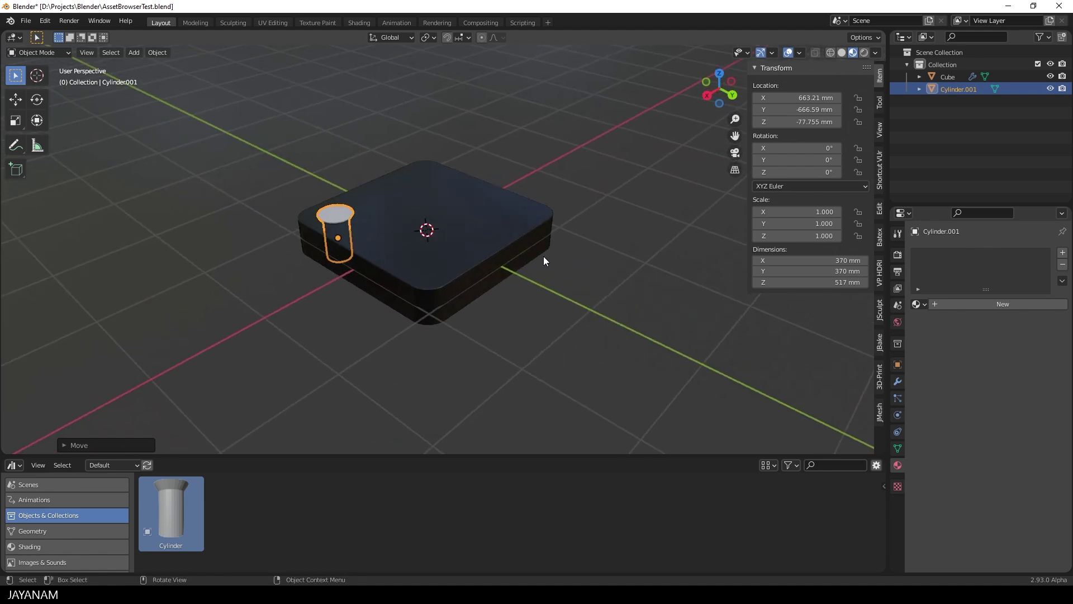
Step: Array the cutter into four cylinders in a circle, apply it, and boolean-subtract them from the plate
{"action": "left_click", "coordinate": [879, 413]}
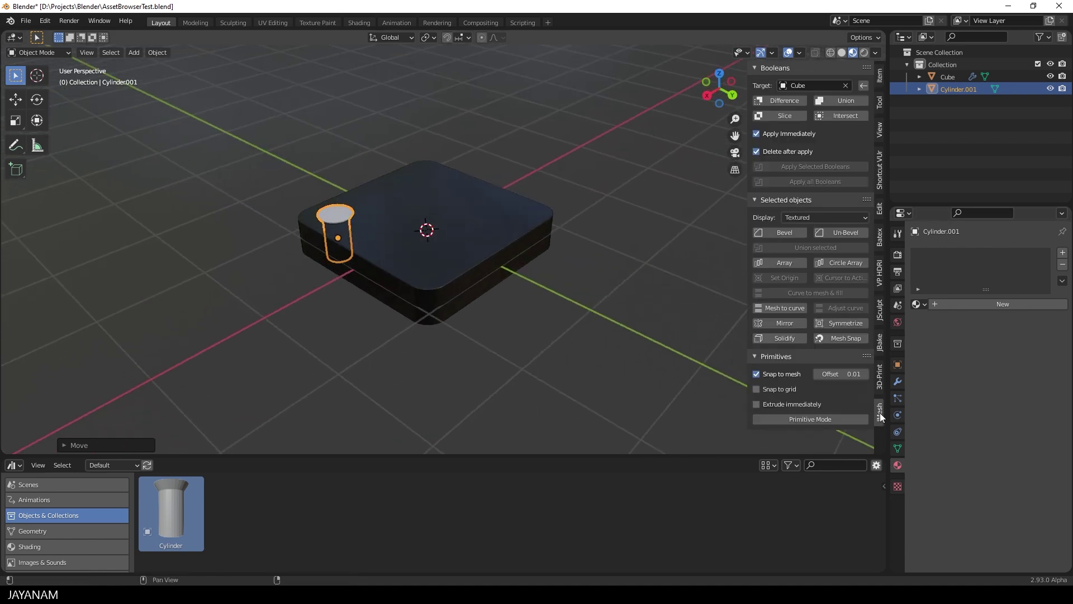
{"action": "left_click", "coordinate": [853, 263]}
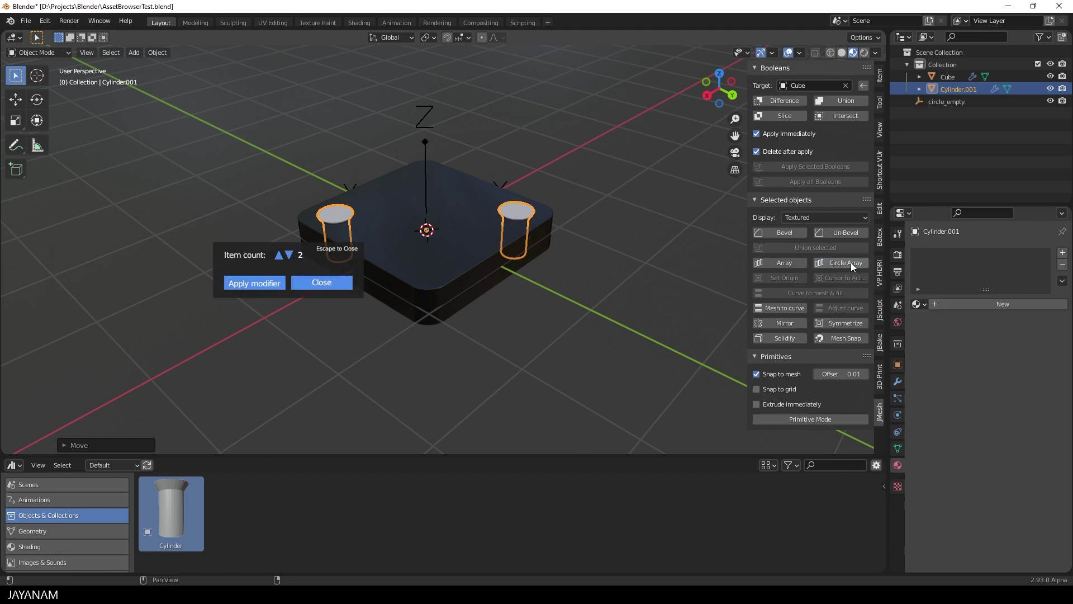
{"action": "scroll", "coordinate": [322, 277], "scroll_direction": "up", "scroll_amount": 2}
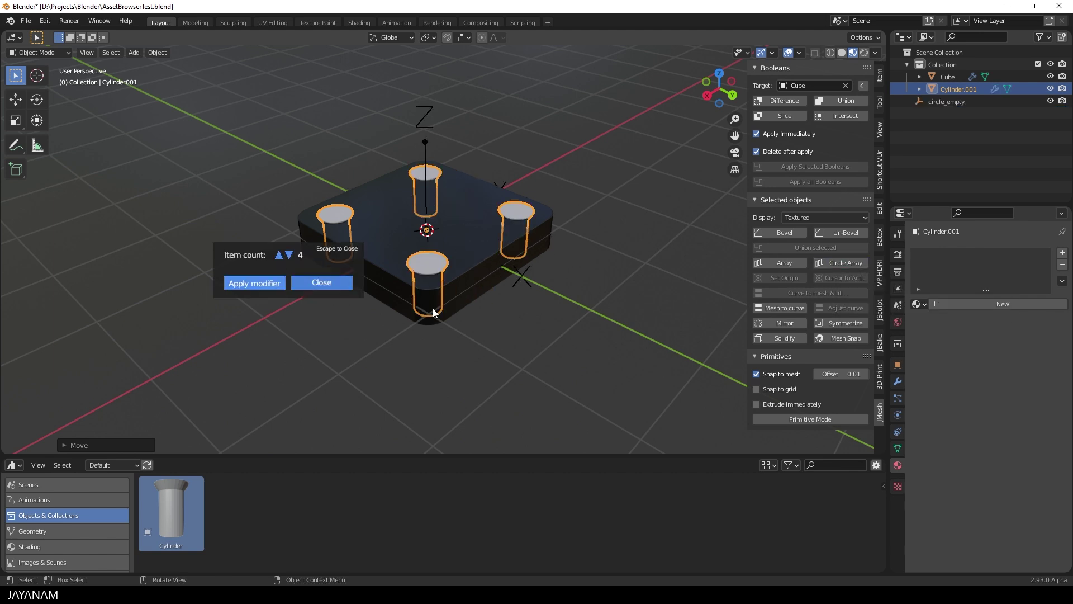
{"action": "middle_click_drag", "start_coordinate": [603, 337], "coordinate": [593, 344]}
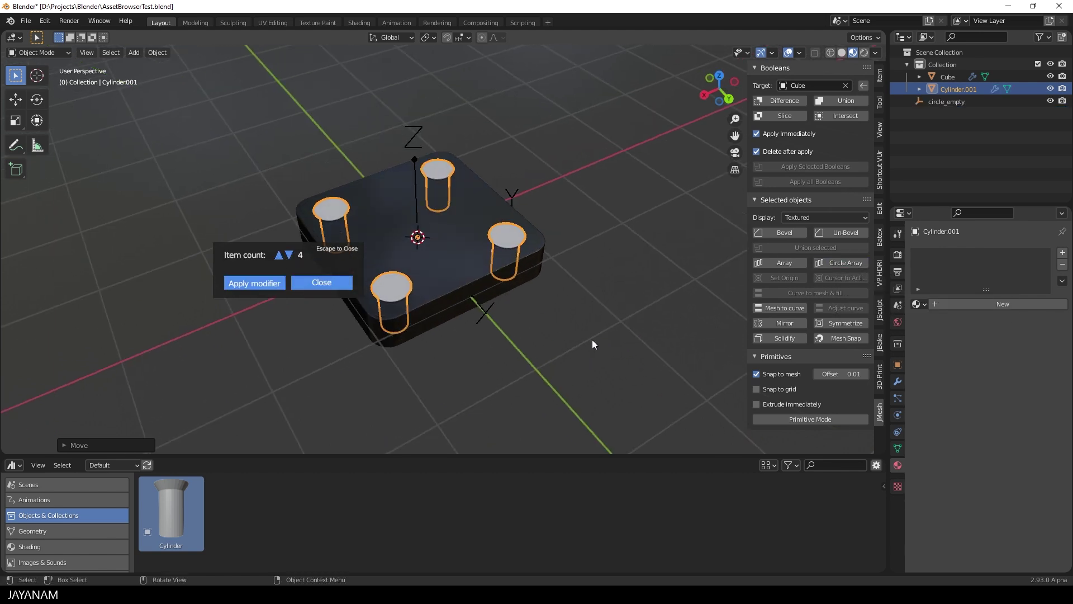
{"action": "left_click", "coordinate": [270, 284]}
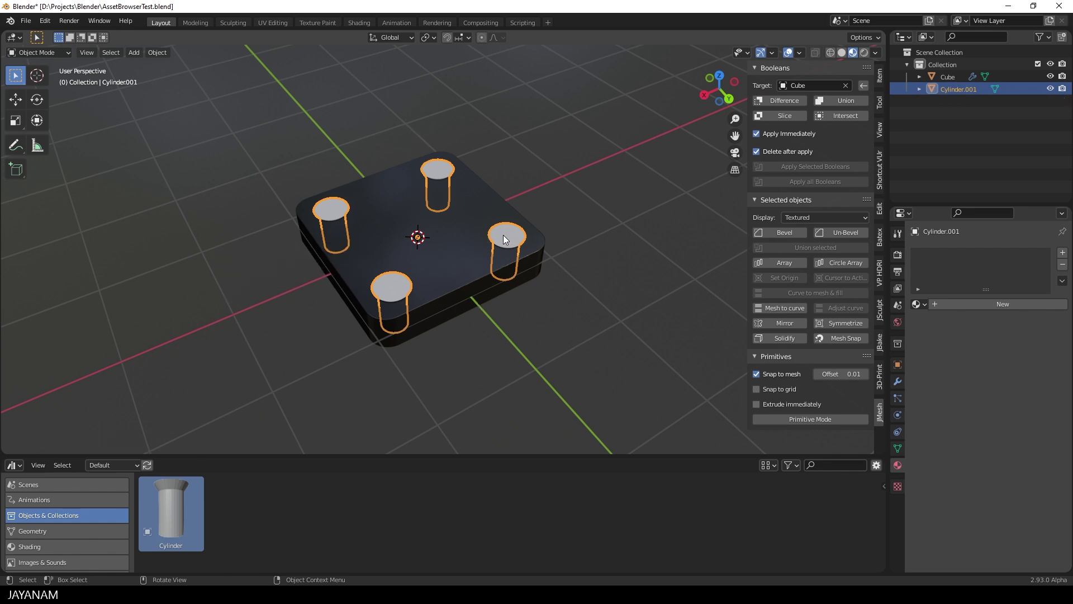
{"action": "left_click", "coordinate": [787, 99]}
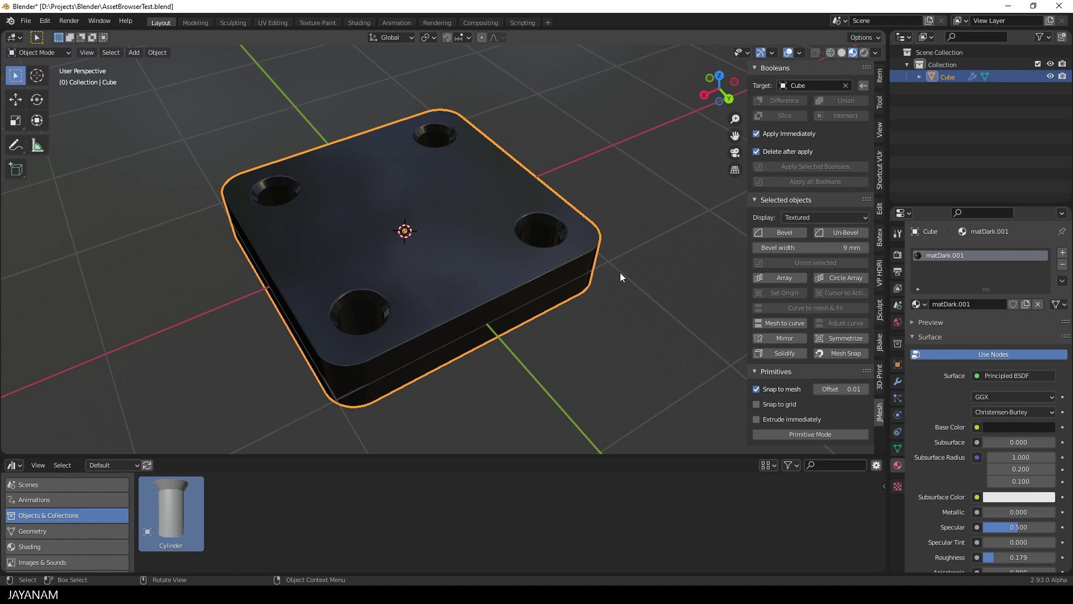
Step: Drop the Bevel_Cube asset onto the plate and reset its location values to 0
{"action": "mouse_move", "coordinate": [623, 274]}
{"action": "middle_mouse_down"}
{"action": "mouse_move", "coordinate": [585, 271]}
{"action": "mouse_move", "coordinate": [618, 271]}
{"action": "middle_mouse_up"}
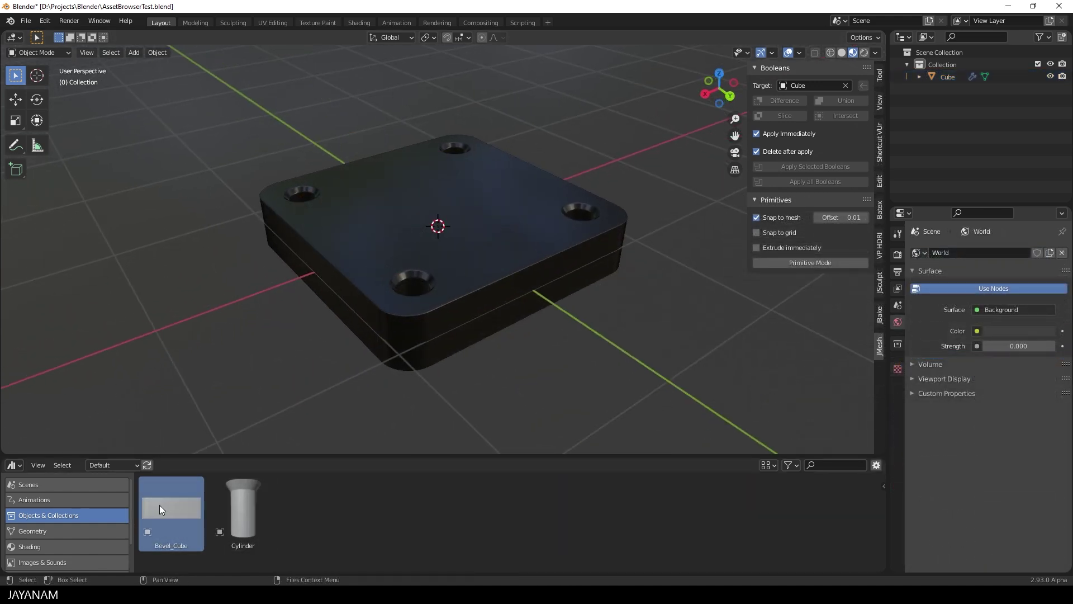
{"action": "left_click_drag", "start_coordinate": [159, 508], "coordinate": [365, 243]}
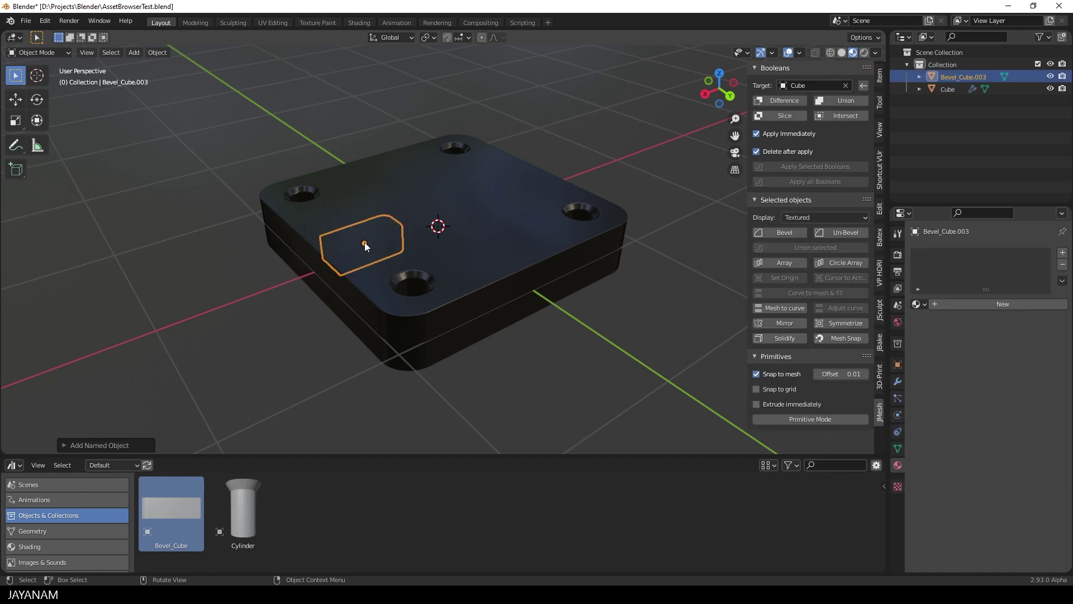
{"action": "left_click", "coordinate": [880, 75]}
{"action": "left_click", "coordinate": [807, 98]}
{"action": "type", "text": "0"}
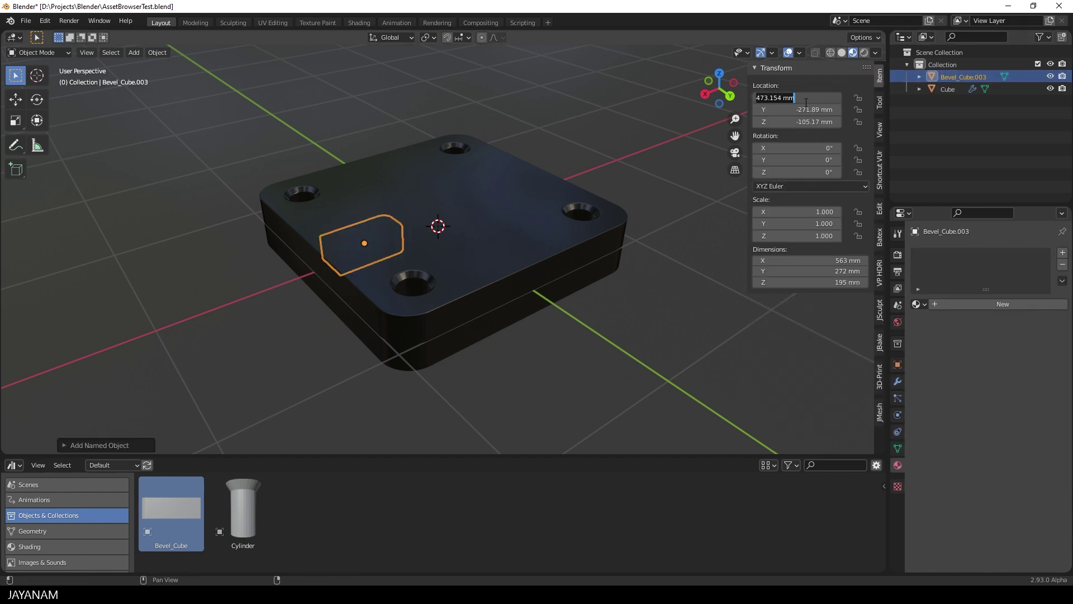
{"action": "key", "text": "Tab"}
{"action": "type", "text": "0"}
{"action": "key", "text": "Tab"}
{"action": "type", "text": "0"}
{"action": "key", "text": "Return"}
Step: In back ortho view, raise the block to Z 143.71 mm and slide it to X 939.81 mm
{"action": "key", "text": "ctrl+KP_1"}
{"action": "key", "text": "g"}
{"action": "key", "text": "z"}
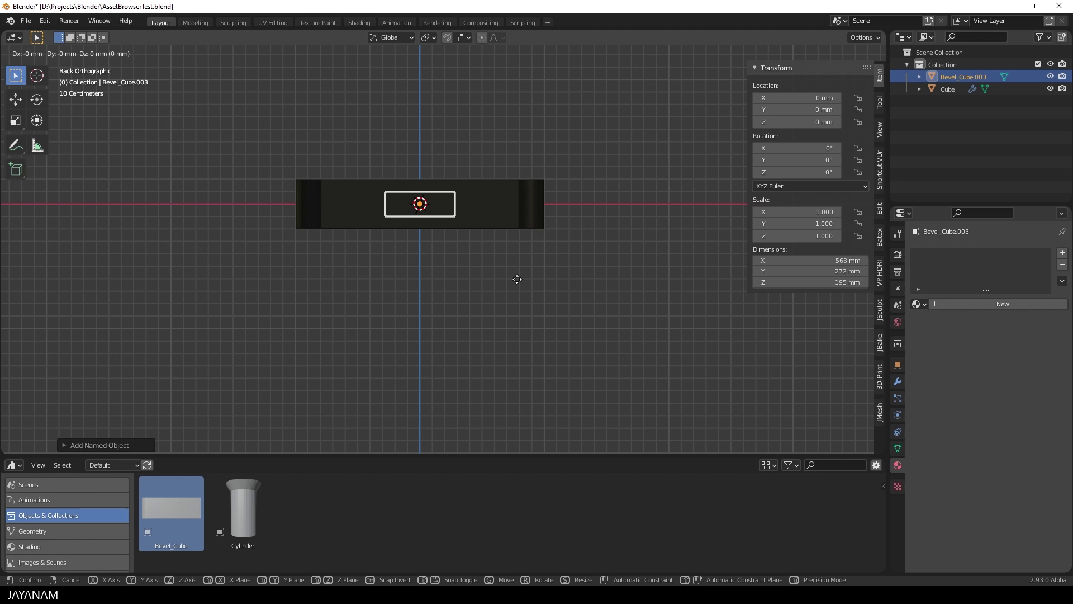
{"action": "left_click", "coordinate": [527, 266]}
{"action": "key", "text": "g"}
{"action": "key", "text": "x"}
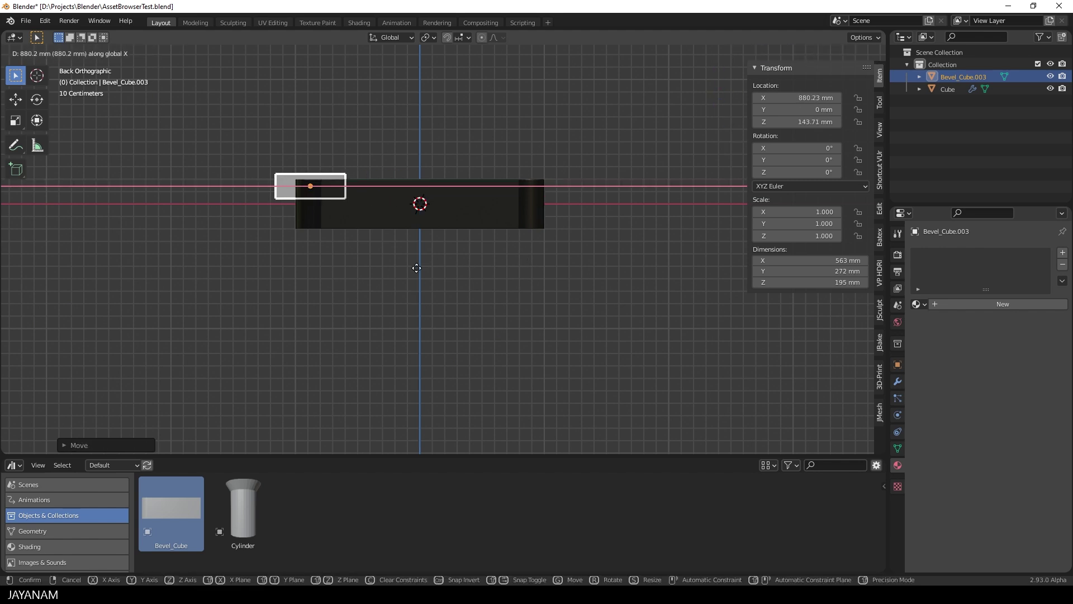
{"action": "left_click", "coordinate": [422, 272]}
{"action": "middle_click_drag", "start_coordinate": [423, 272], "coordinate": [540, 338]}
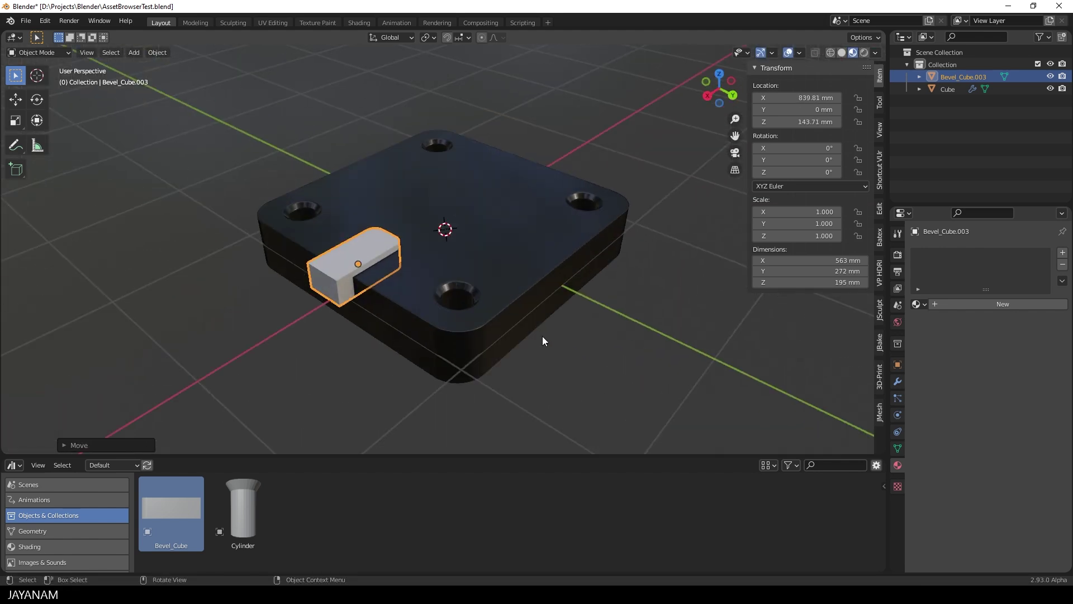
{"action": "left_click", "coordinate": [880, 412]}
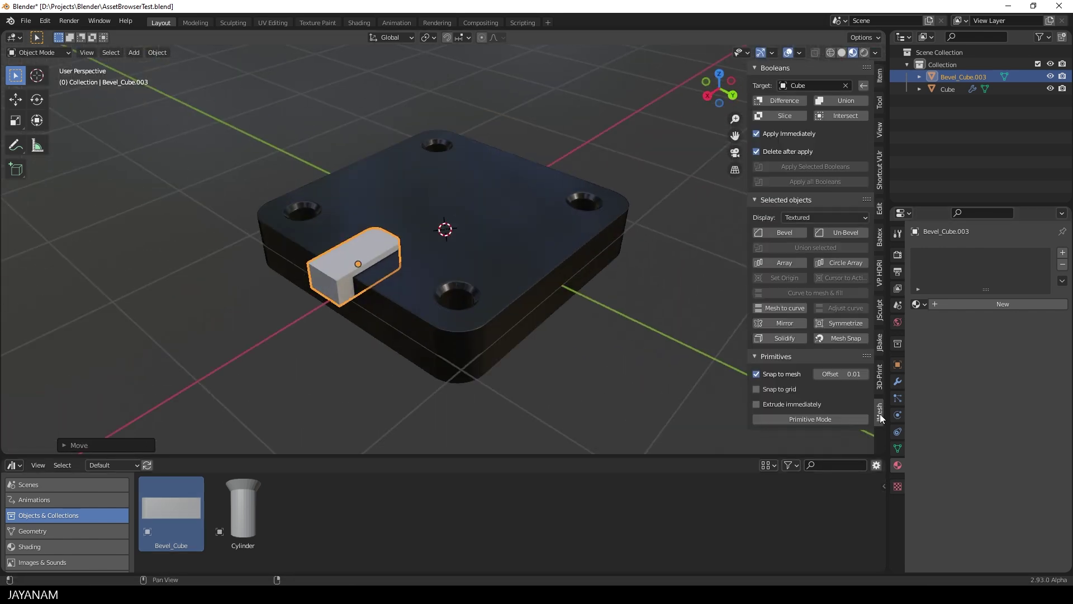
Step: Slice the block's shape out of the plate and give the insert piece the matSteel material
{"action": "left_click", "coordinate": [793, 115]}
{"action": "left_click", "coordinate": [374, 252]}
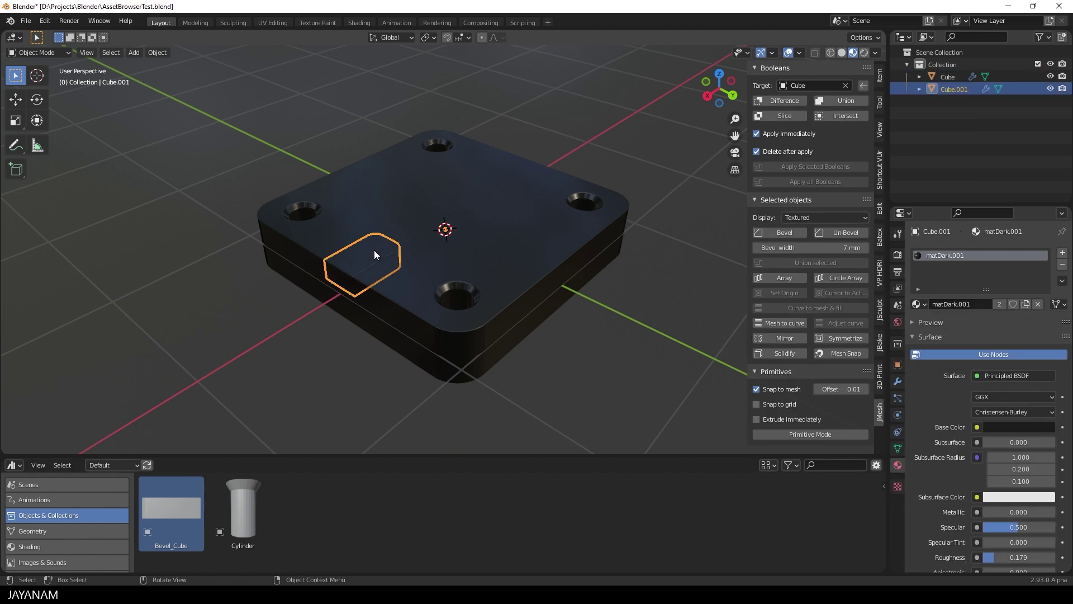
{"action": "left_click", "coordinate": [99, 546]}
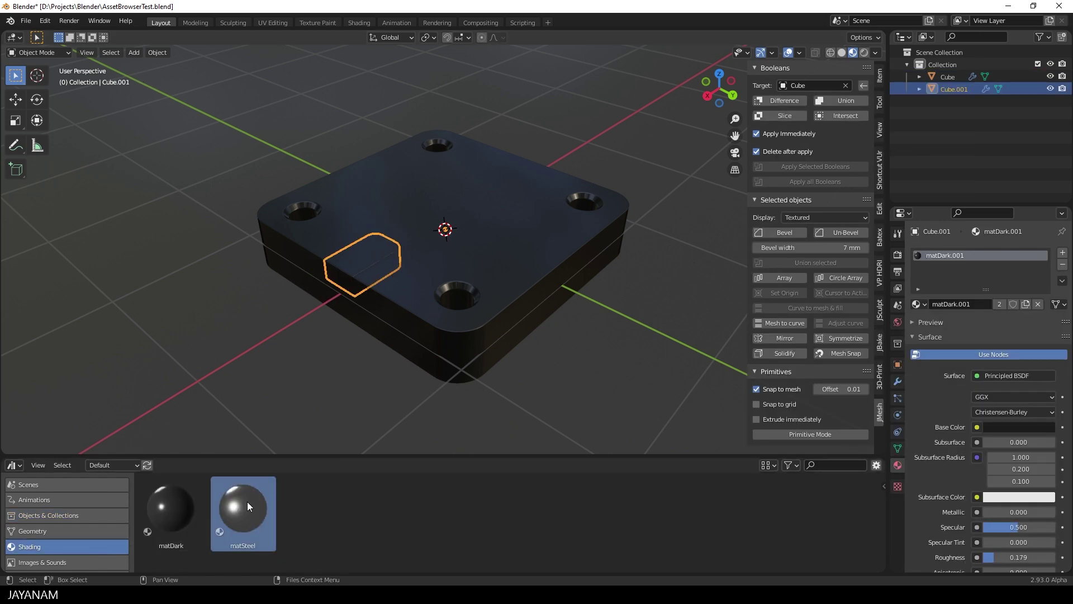
{"action": "mouse_move", "coordinate": [247, 501]}
{"action": "left_mouse_down"}
{"action": "mouse_move", "coordinate": [347, 269]}
{"action": "mouse_move", "coordinate": [362, 260]}
{"action": "left_mouse_up"}
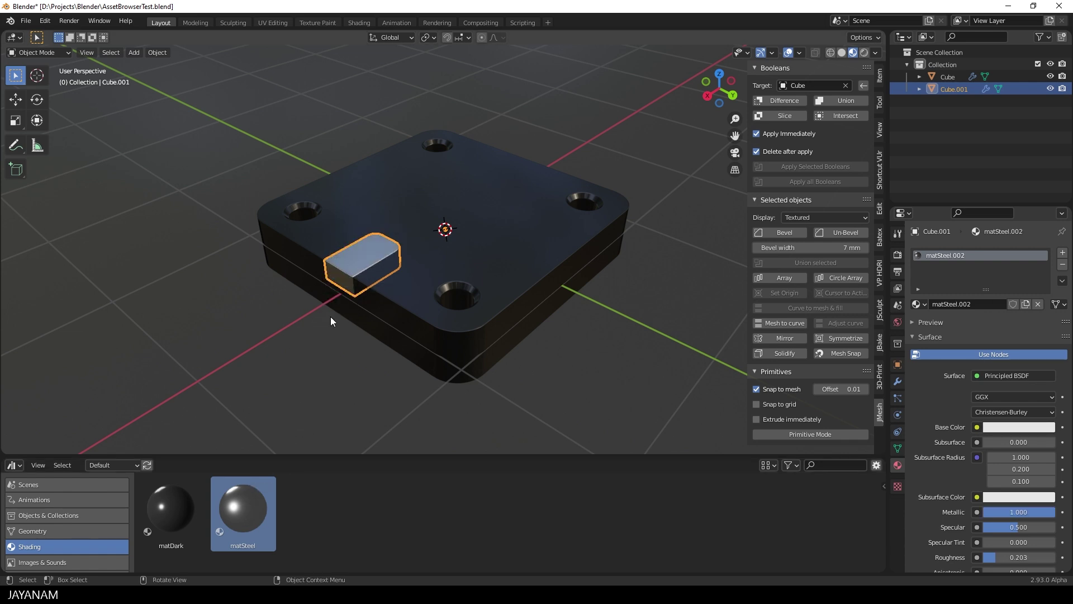
{"action": "left_click", "coordinate": [321, 331]}
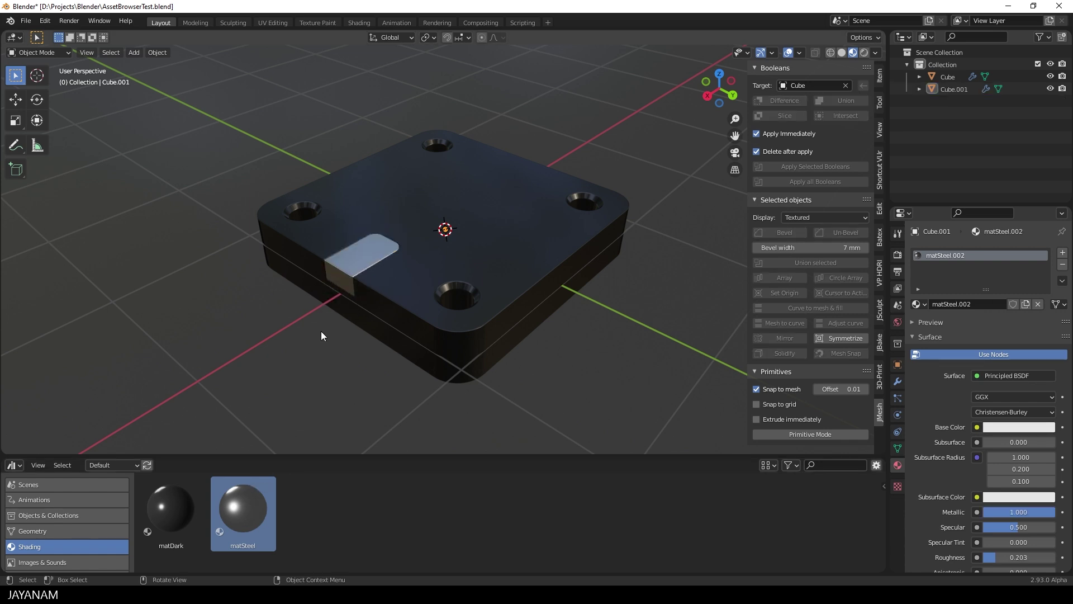
Step: Symmetrize the dark plate and the steel insert across X to the opposite edge
{"action": "left_click", "coordinate": [422, 279]}
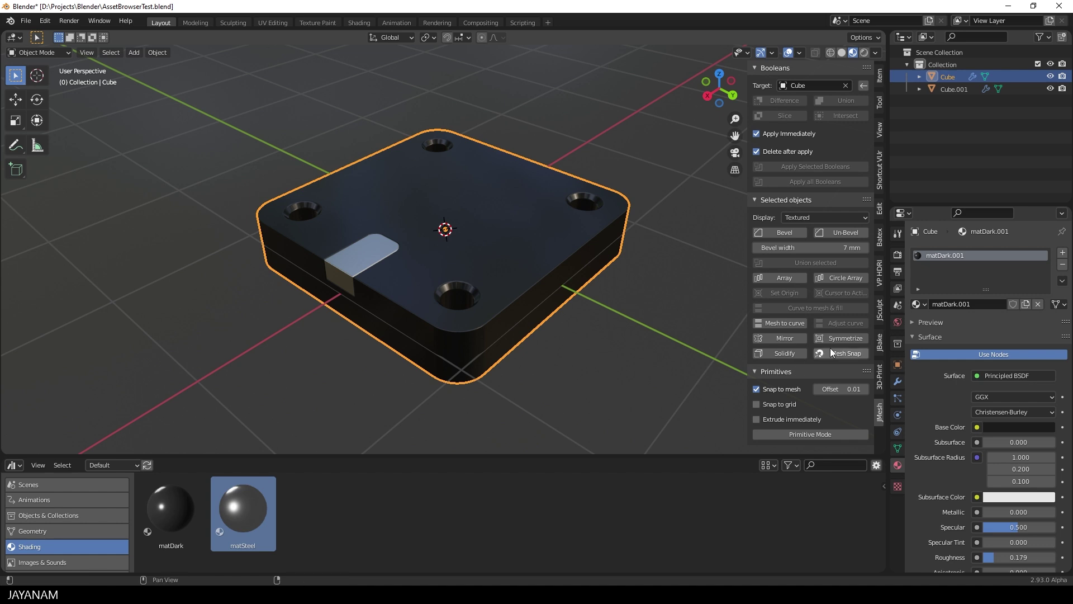
{"action": "left_click", "coordinate": [849, 338]}
{"action": "left_click", "coordinate": [274, 334]}
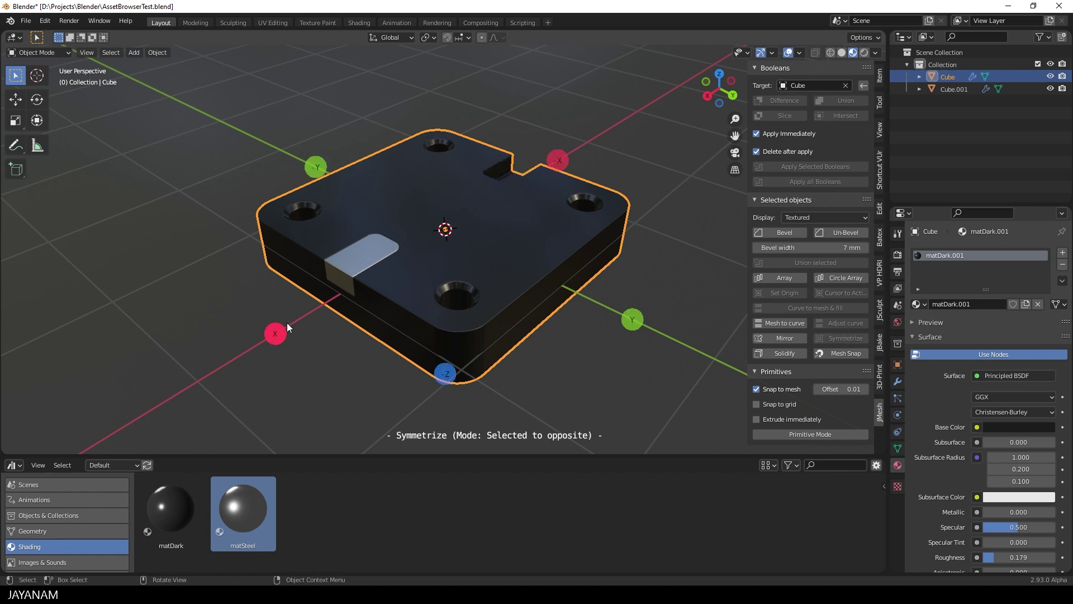
{"action": "left_click", "coordinate": [351, 266]}
{"action": "left_click", "coordinate": [274, 334]}
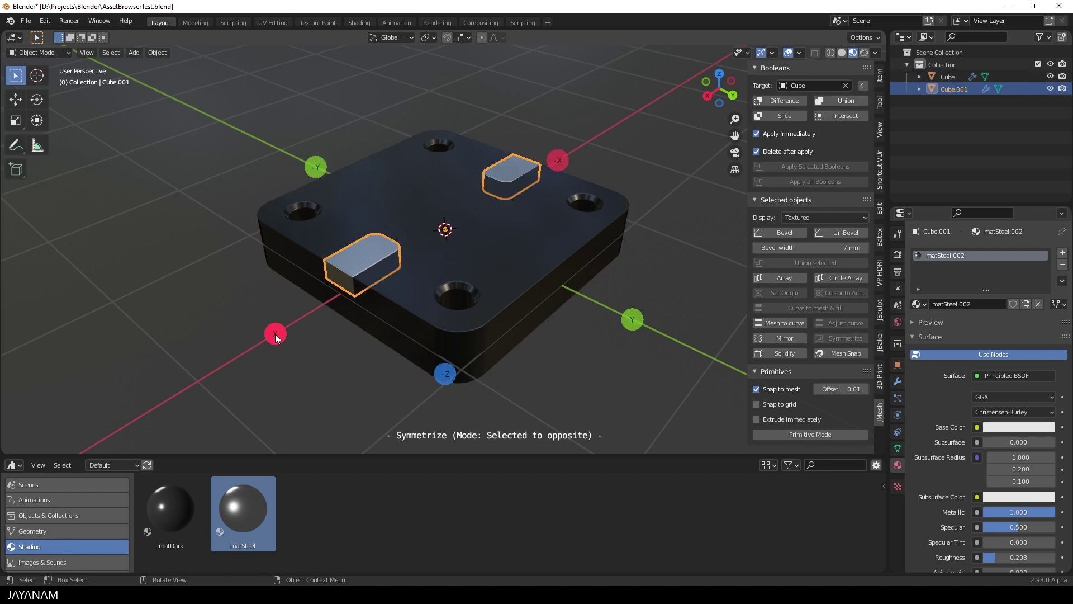
{"action": "key", "text": "Escape"}
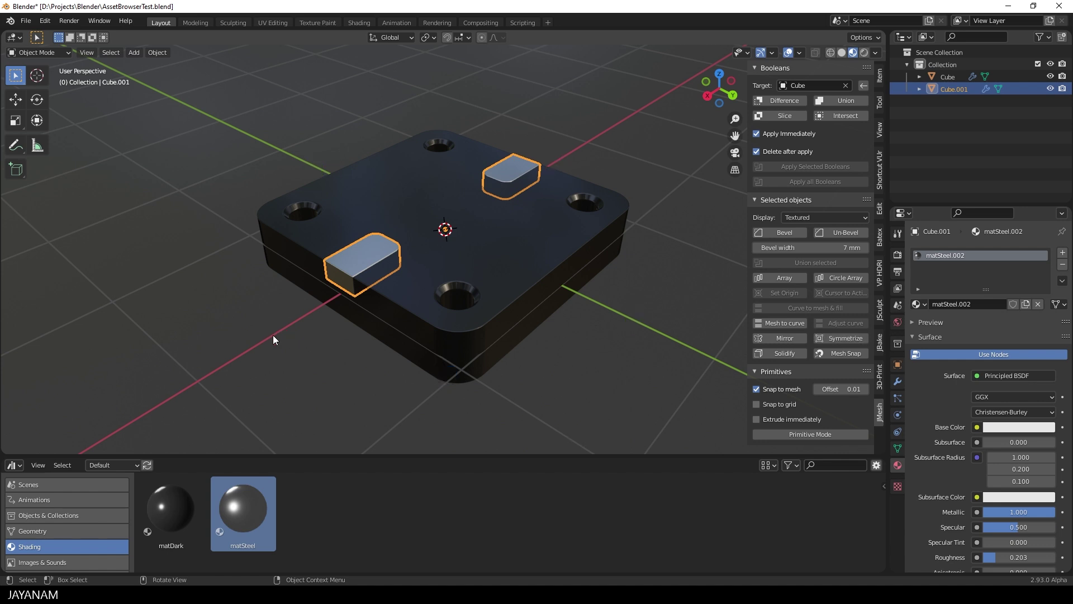
Step: Hide the viewport overlays, grid and side panel, then orbit the finished plate
{"action": "left_click", "coordinate": [788, 52]}
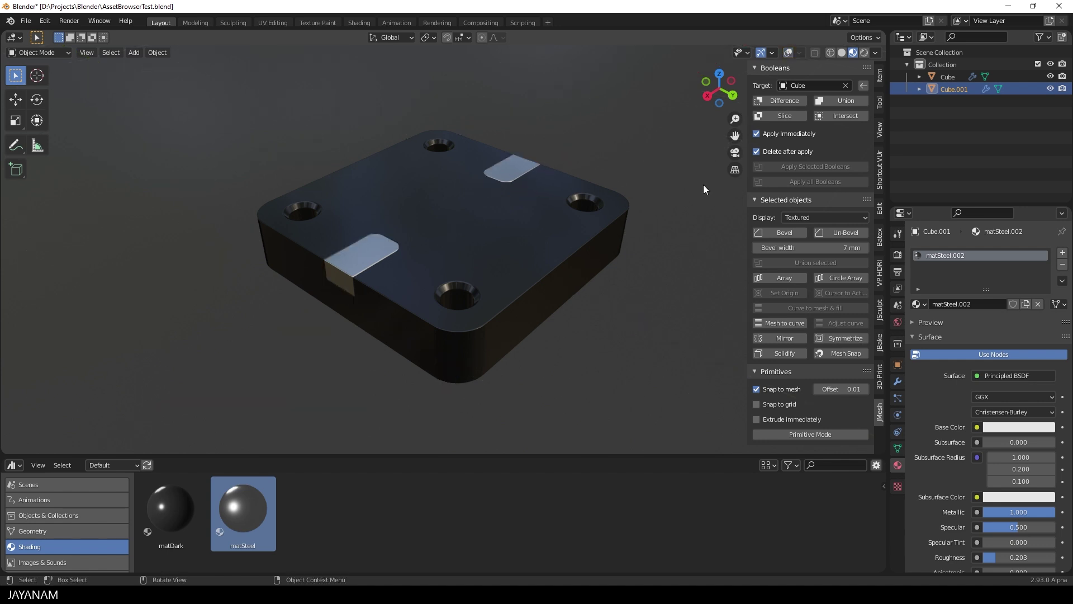
{"action": "key", "text": "n"}
{"action": "middle_click_drag", "start_coordinate": [729, 268], "coordinate": [693, 252]}
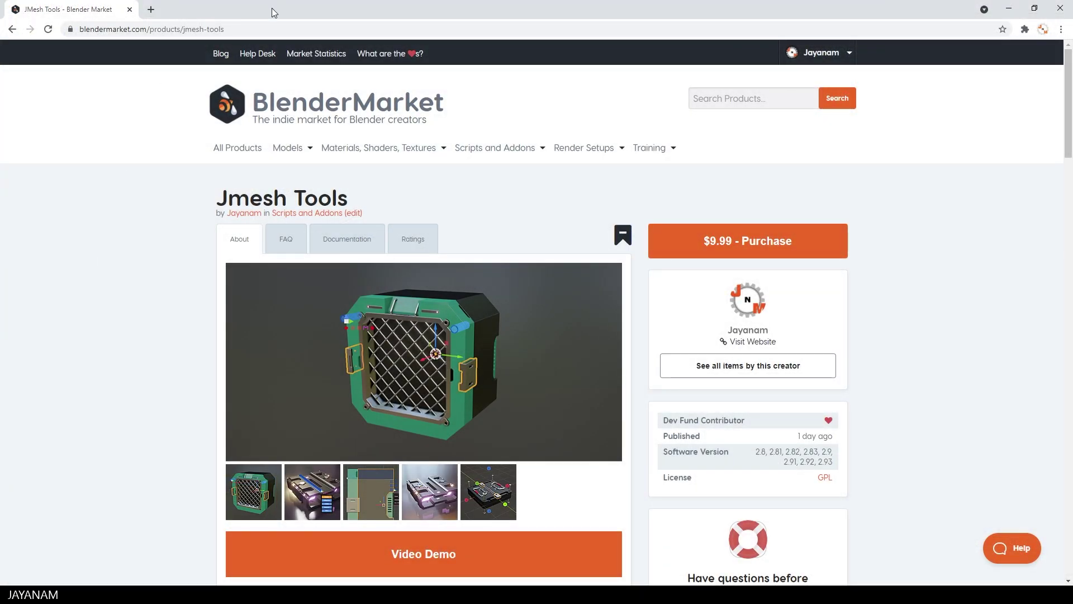
Step: View the second through fifth Jmesh Tools product images and scroll the description down to Bevels
{"action": "key", "text": "ctrl+l"}
{"action": "left_click", "coordinate": [314, 487]}
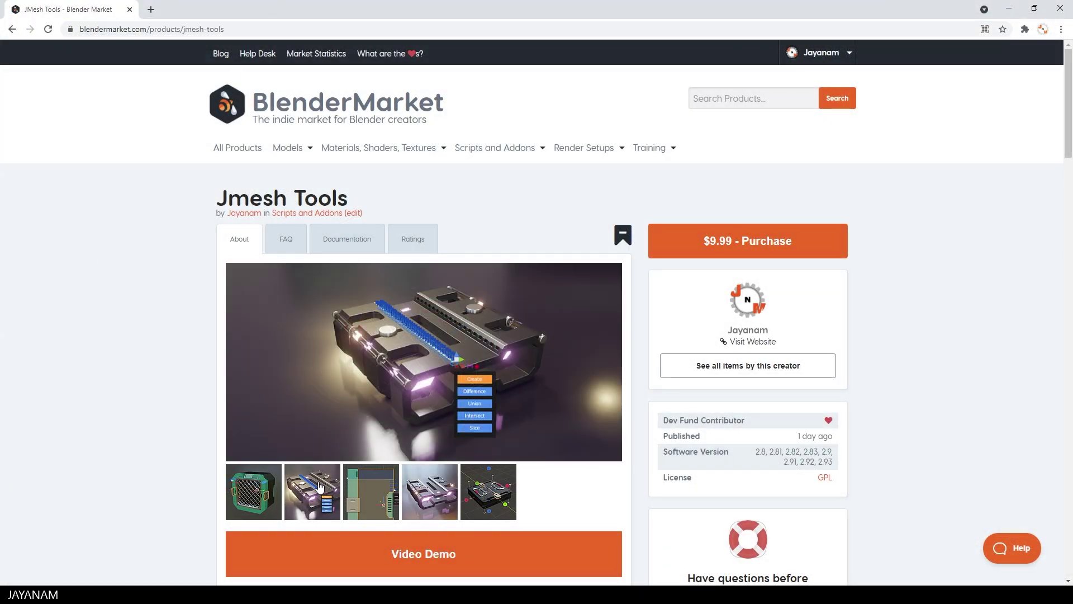
{"action": "left_click", "coordinate": [358, 486]}
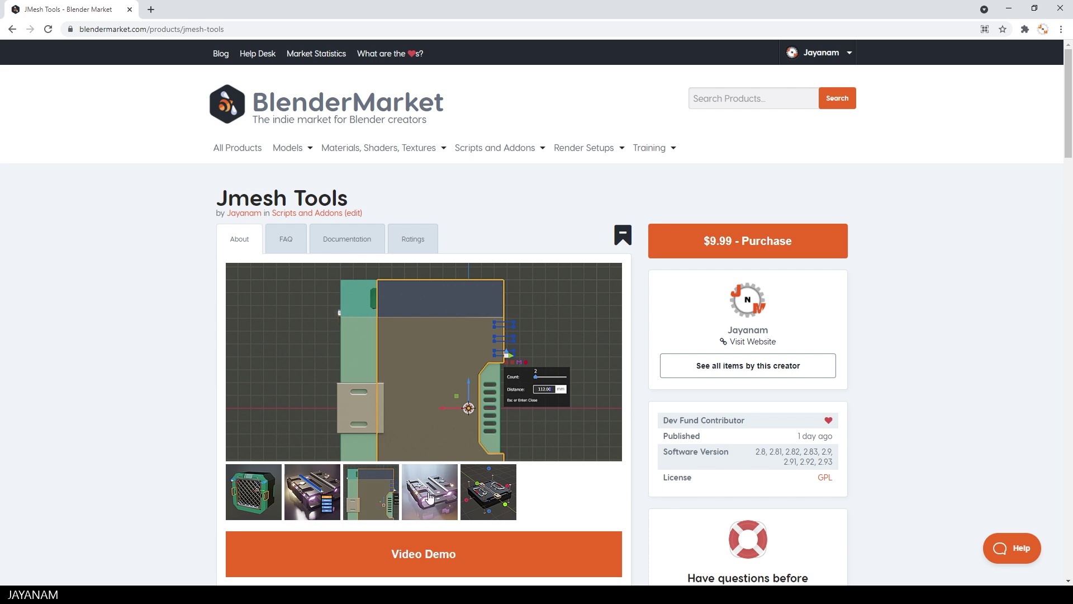
{"action": "left_click", "coordinate": [428, 497]}
{"action": "left_click", "coordinate": [480, 492]}
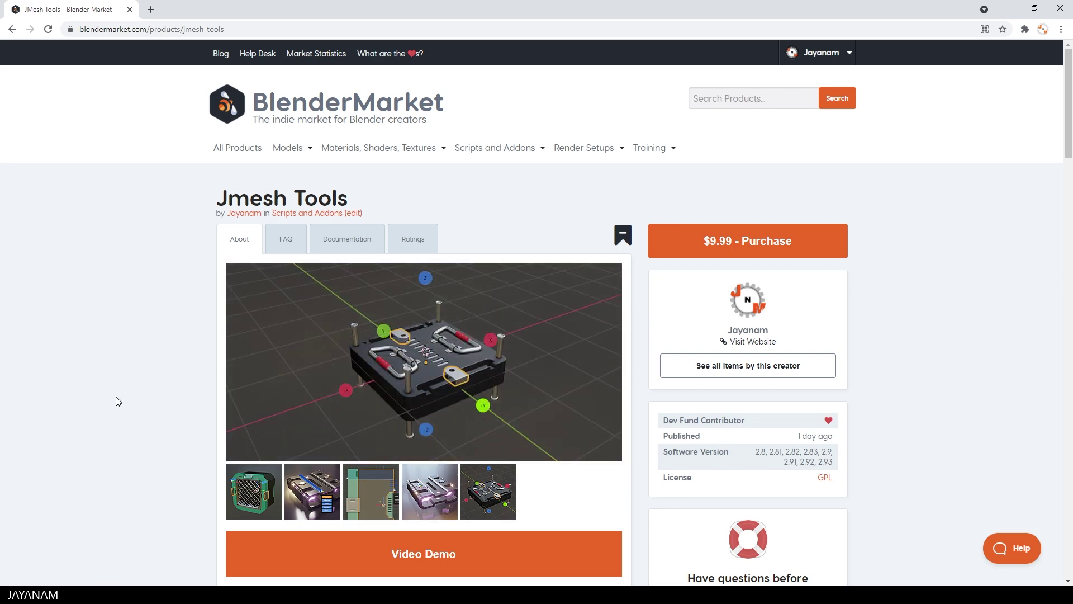
{"action": "scroll", "coordinate": [118, 402], "scroll_direction": "down", "scroll_amount": 1}
{"action": "scroll", "coordinate": [118, 402], "scroll_direction": "down", "scroll_amount": 9}
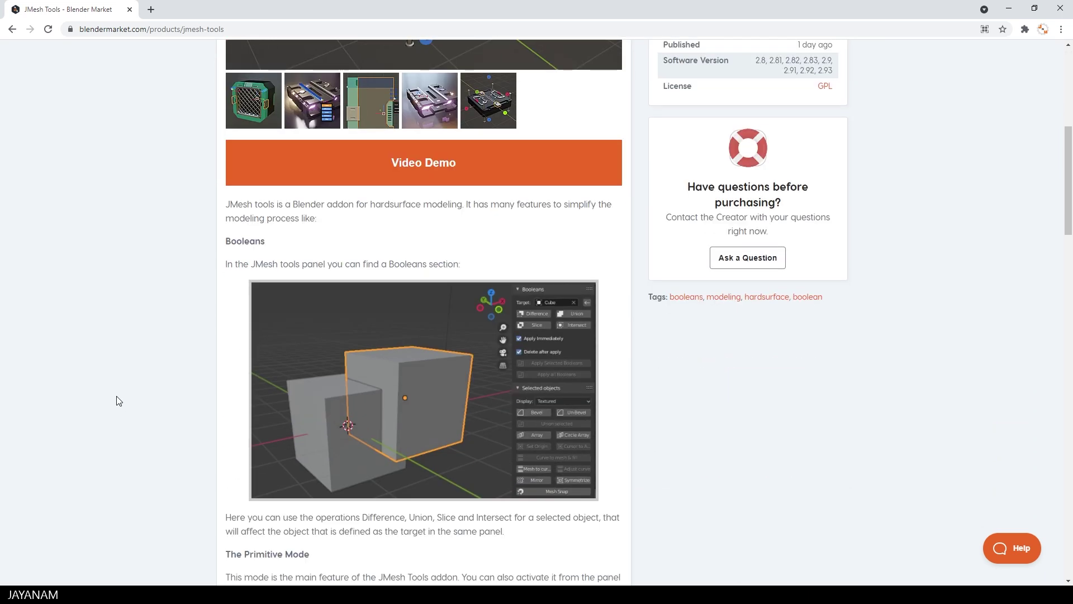
{"action": "scroll", "coordinate": [118, 402], "scroll_direction": "down", "scroll_amount": 18}
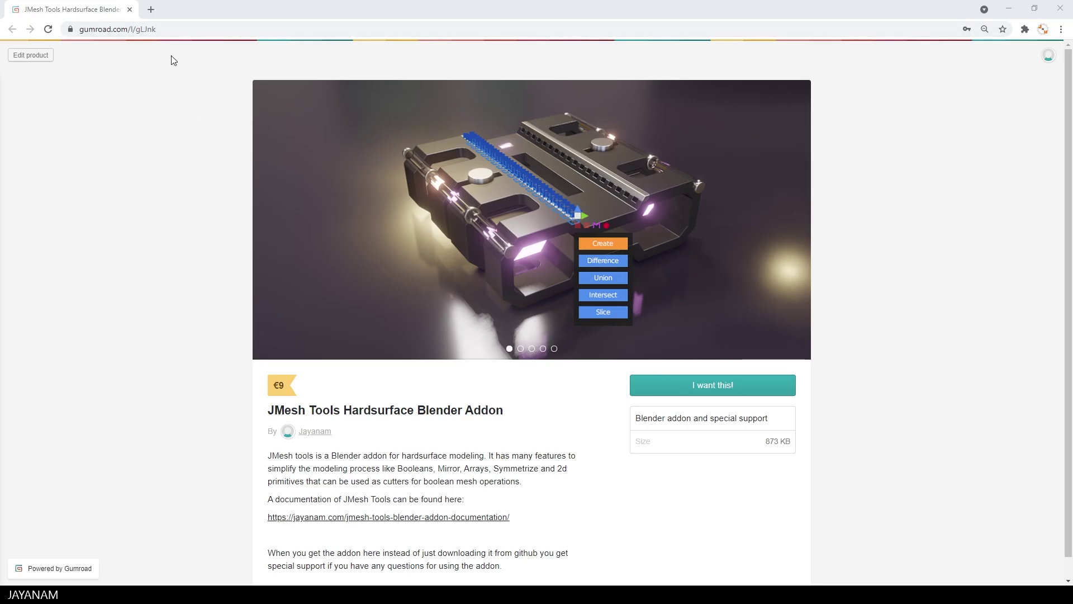
Step: Page the JMesh Tools Gumroad gallery past the clamp and green grille pictures to the final image
{"action": "left_click", "coordinate": [160, 29]}
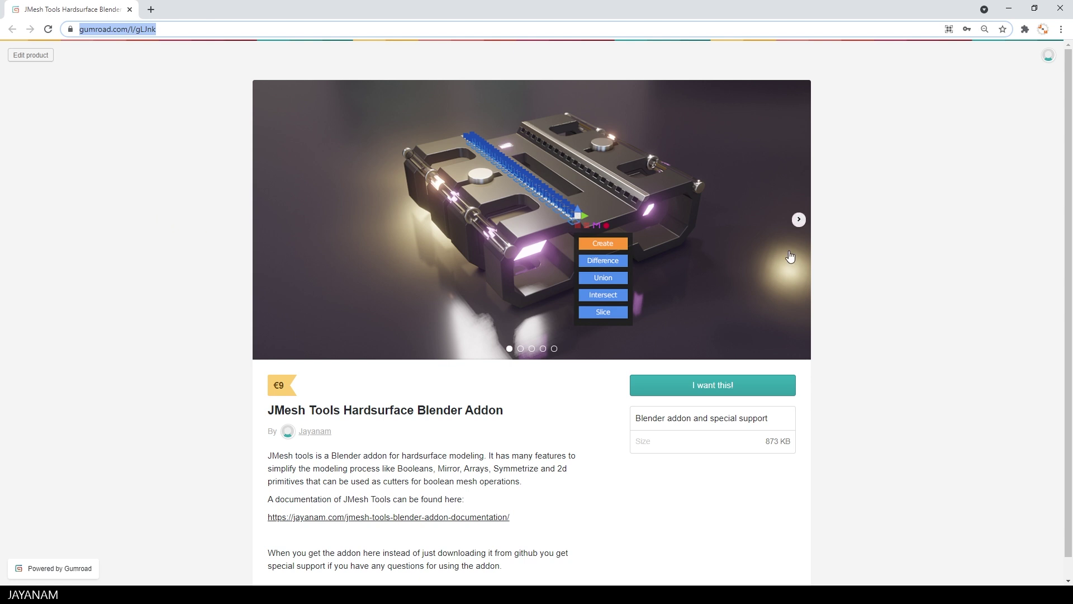
{"action": "left_click", "coordinate": [800, 220]}
{"action": "left_click", "coordinate": [802, 222]}
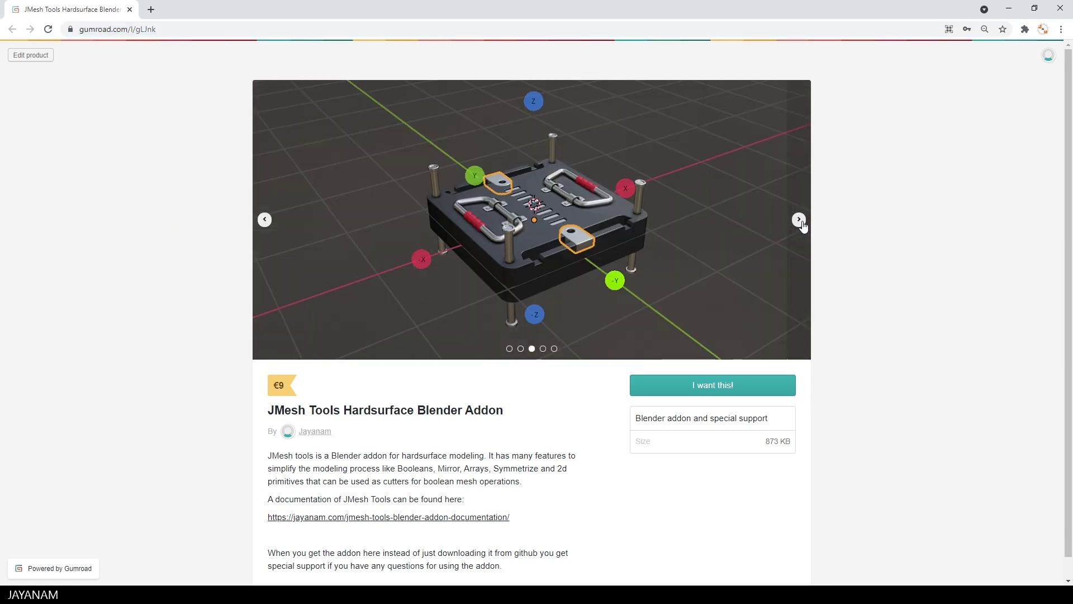
{"action": "left_click", "coordinate": [800, 221]}
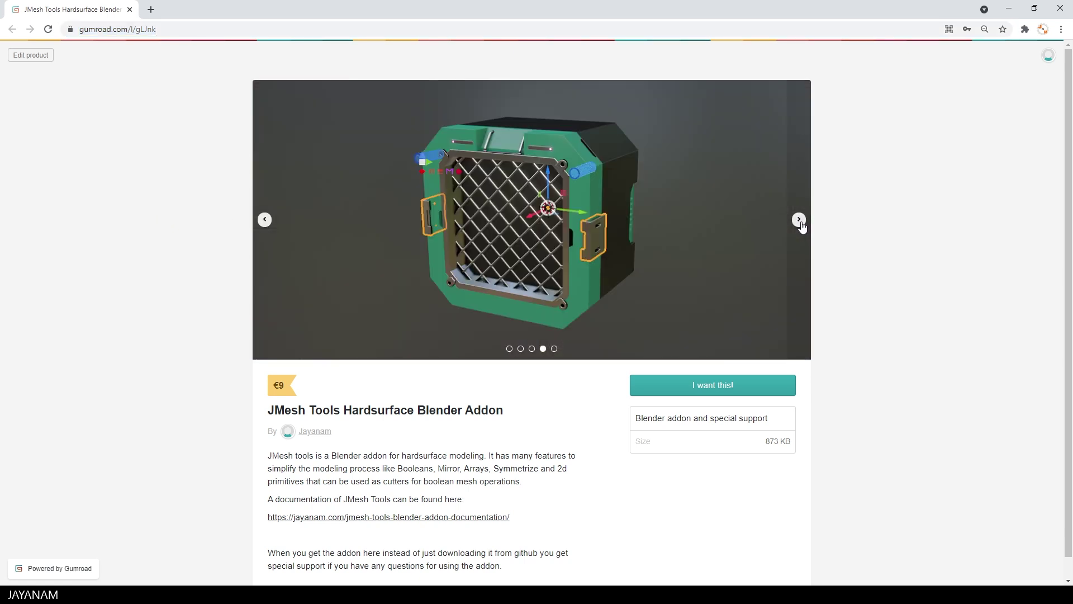
{"action": "left_click", "coordinate": [801, 221]}
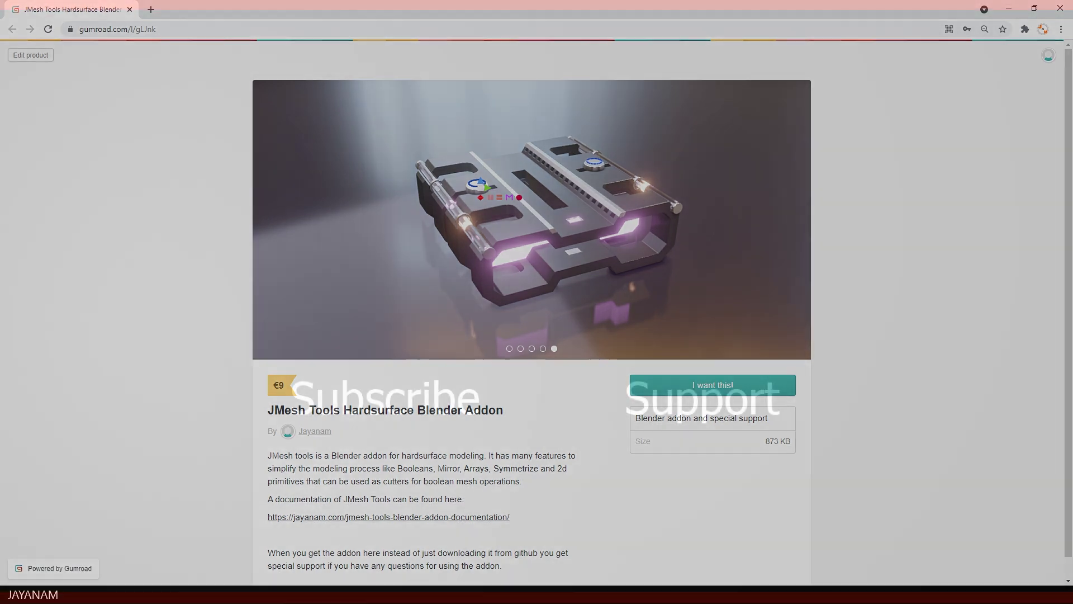